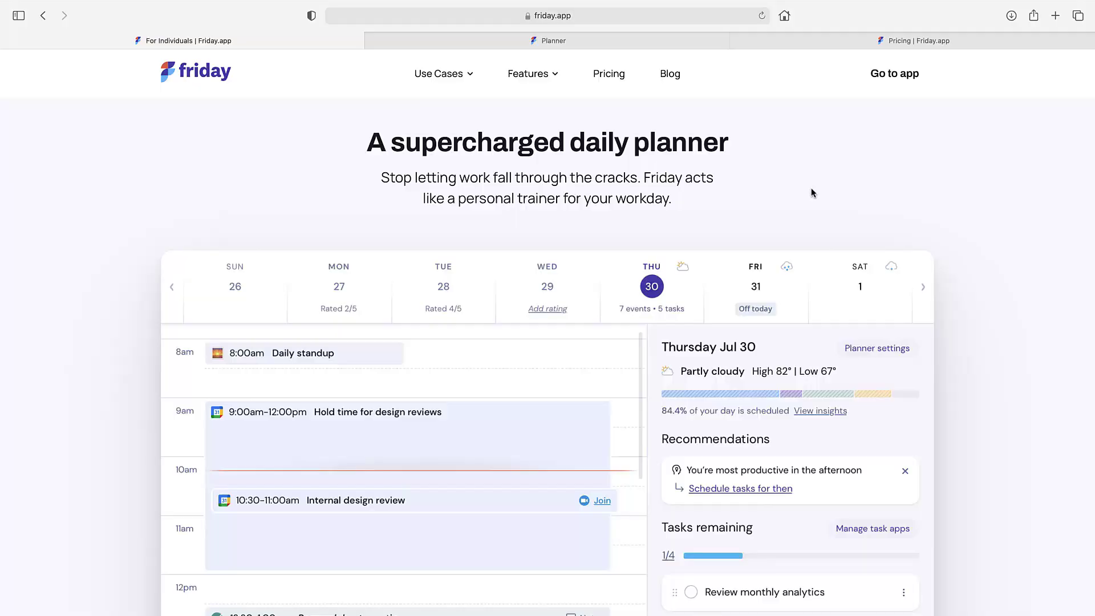
# - Bring up the Friday pricing page and select the word 'Free' in the plan title
pyautogui.click(839, 43)
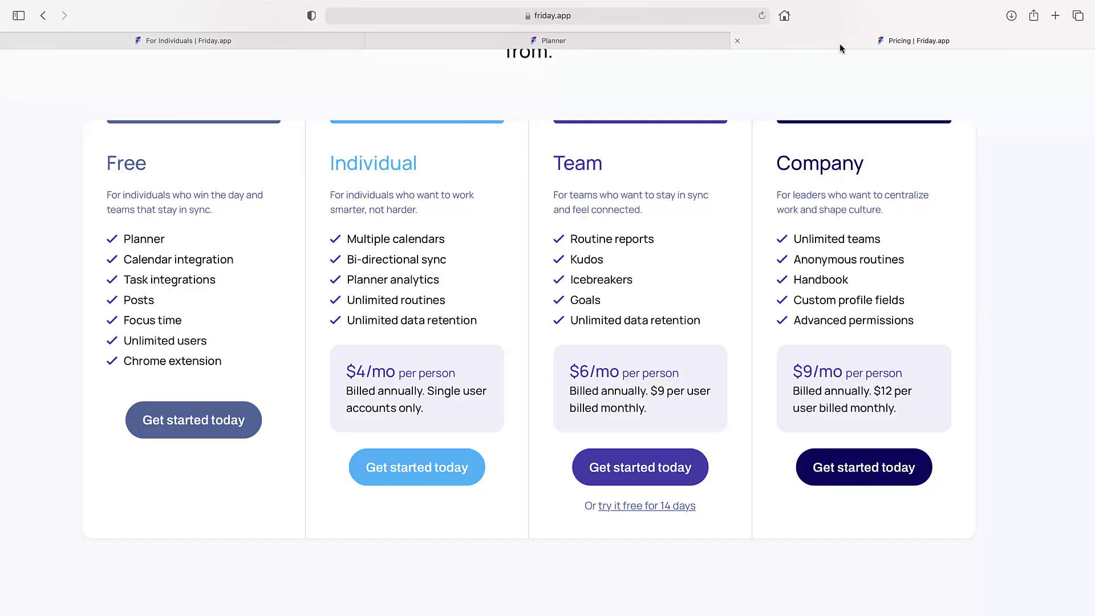
pyautogui.scroll(1, 755, 146)
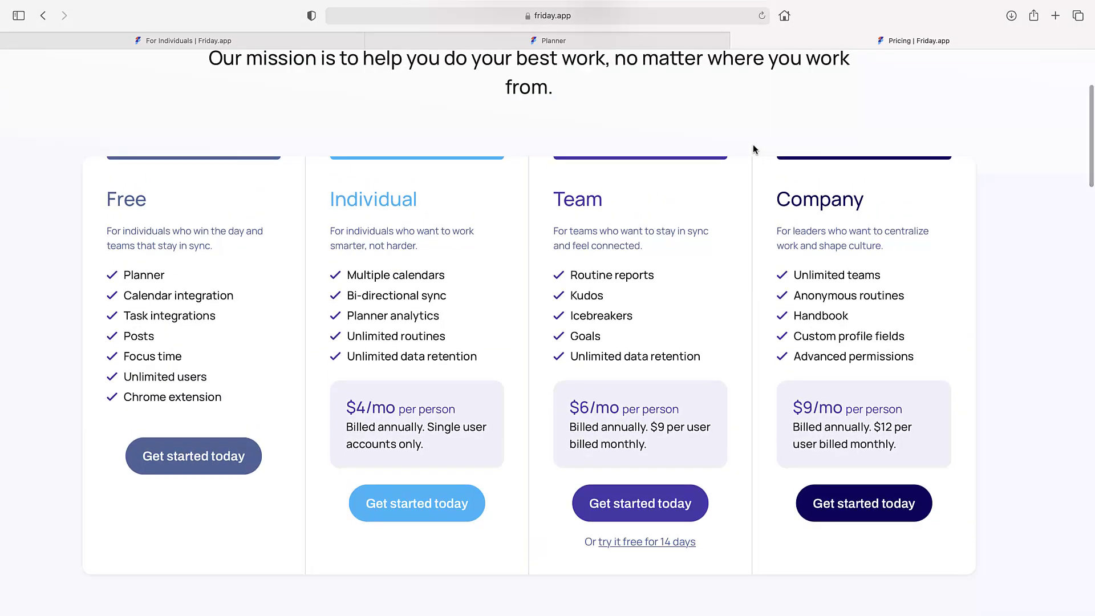
pyautogui.doubleClick(130, 195)
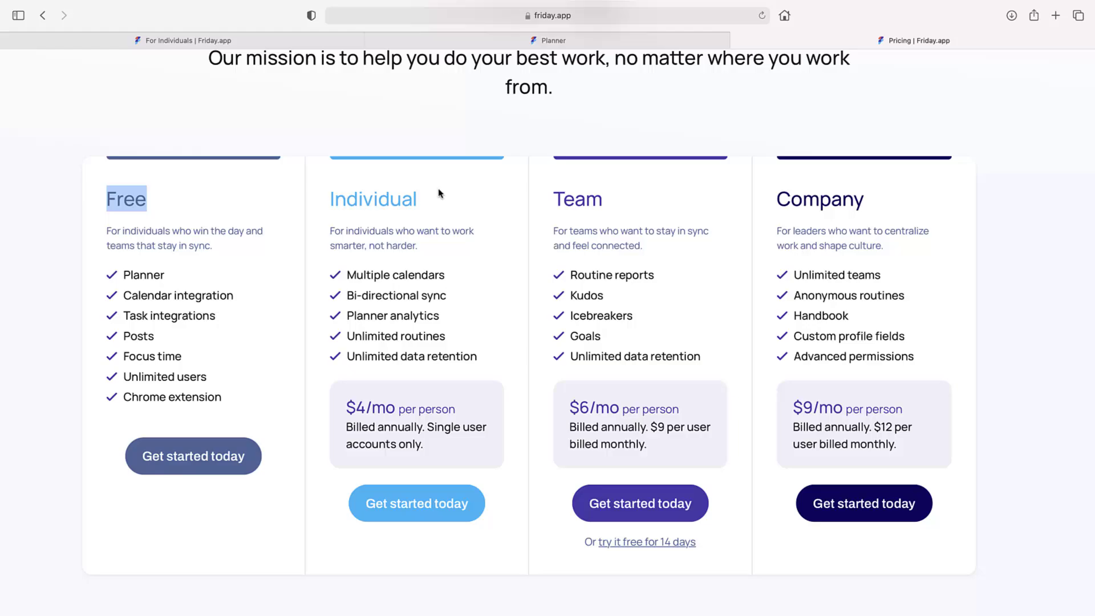
pyautogui.click(493, 41)
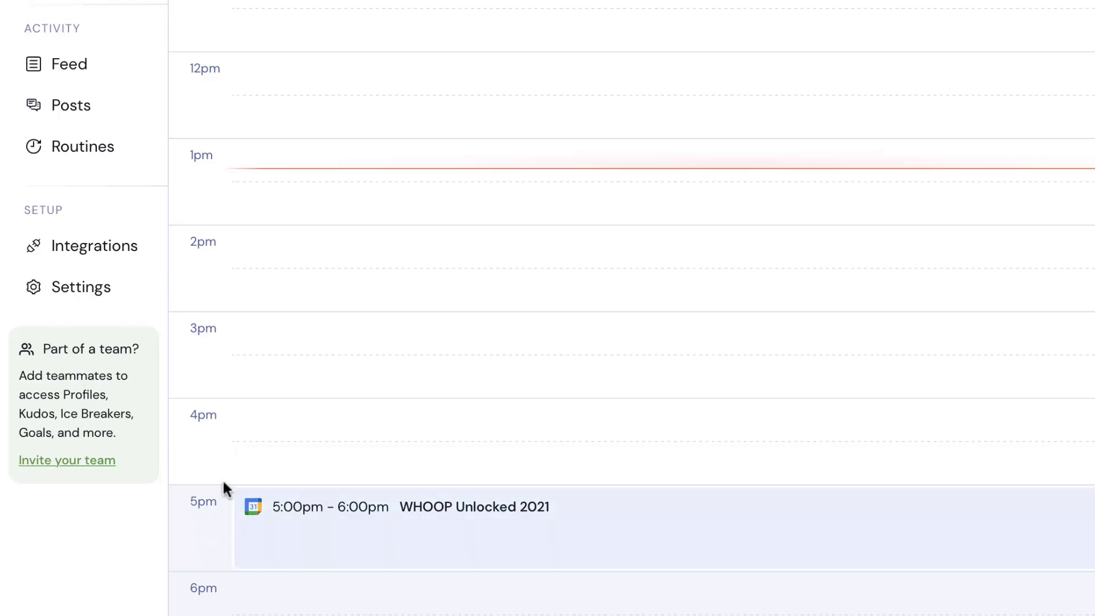
pyautogui.moveTo(238, 204)
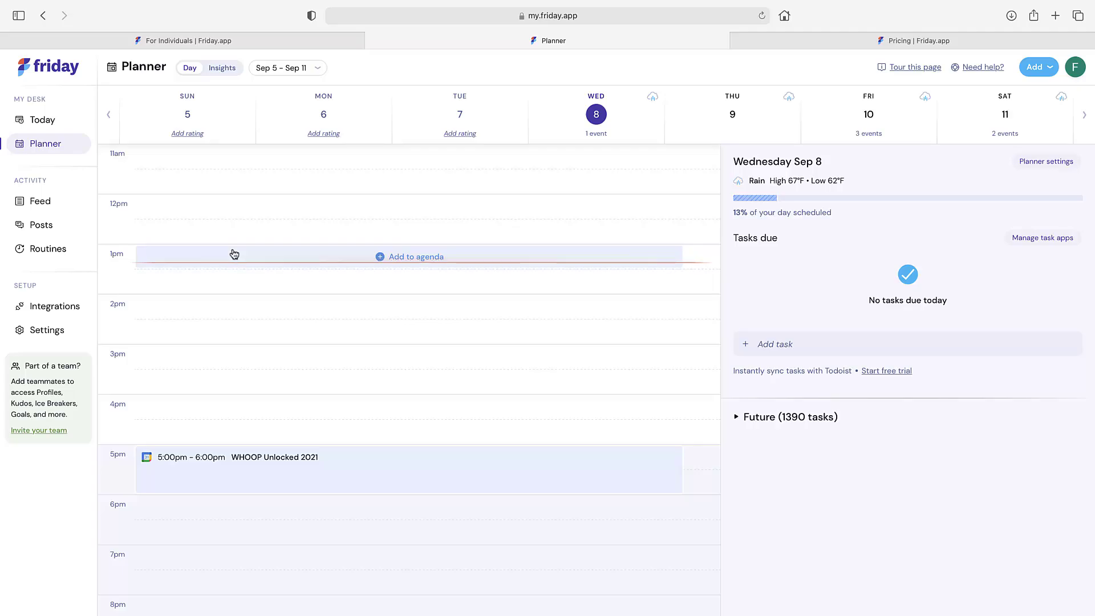
# - Zoom in the planner page, keep the same week range, and show Sep 8's temperature in Celsius
pyautogui.press('super+equal')
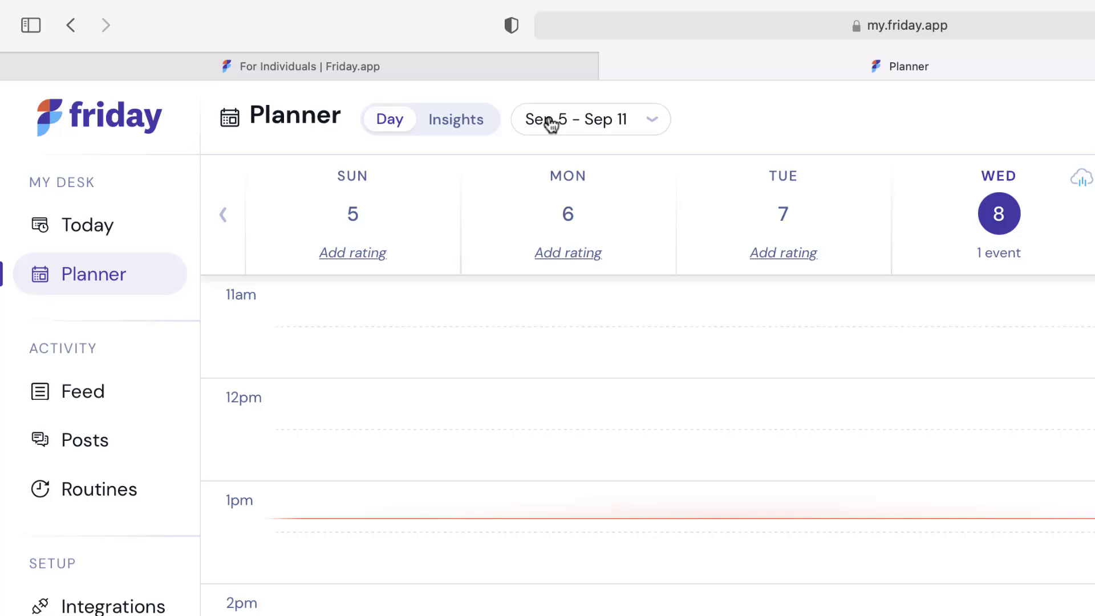
pyautogui.click(639, 137)
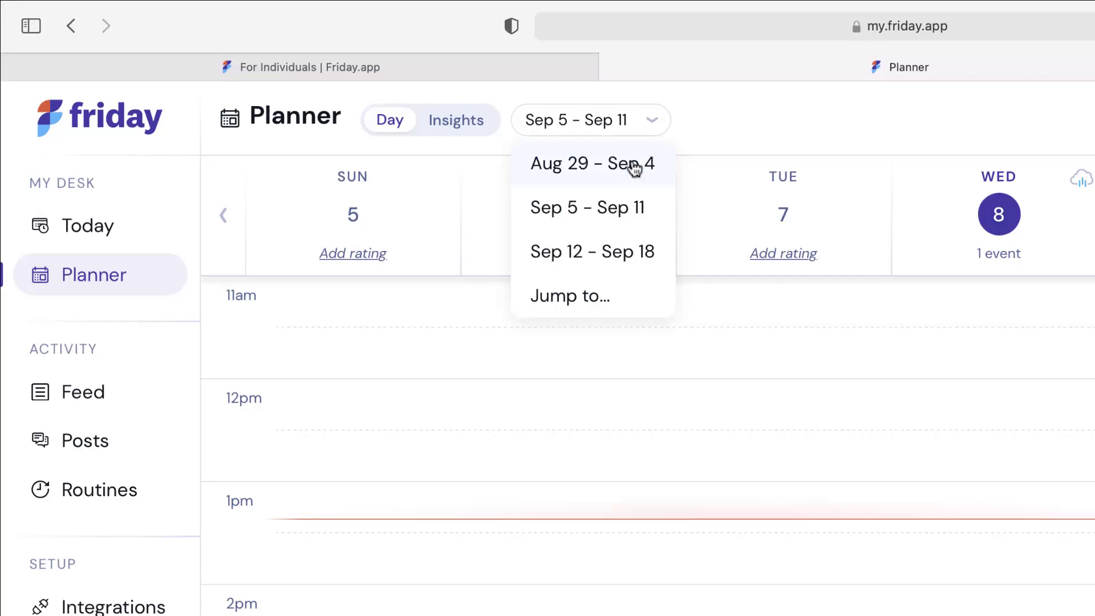
pyautogui.click(612, 133)
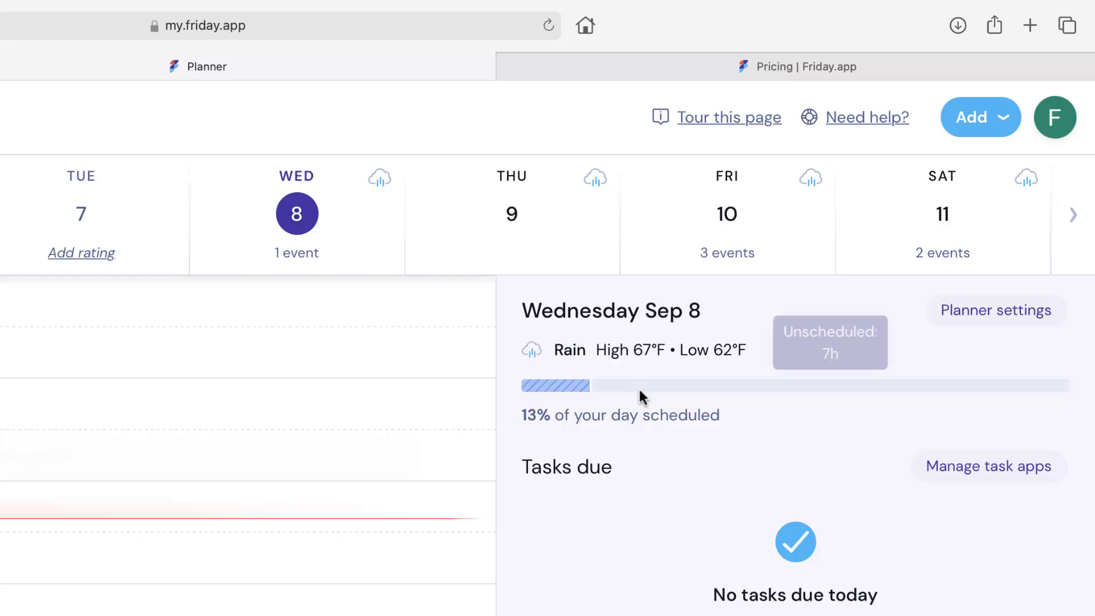
pyautogui.click(684, 366)
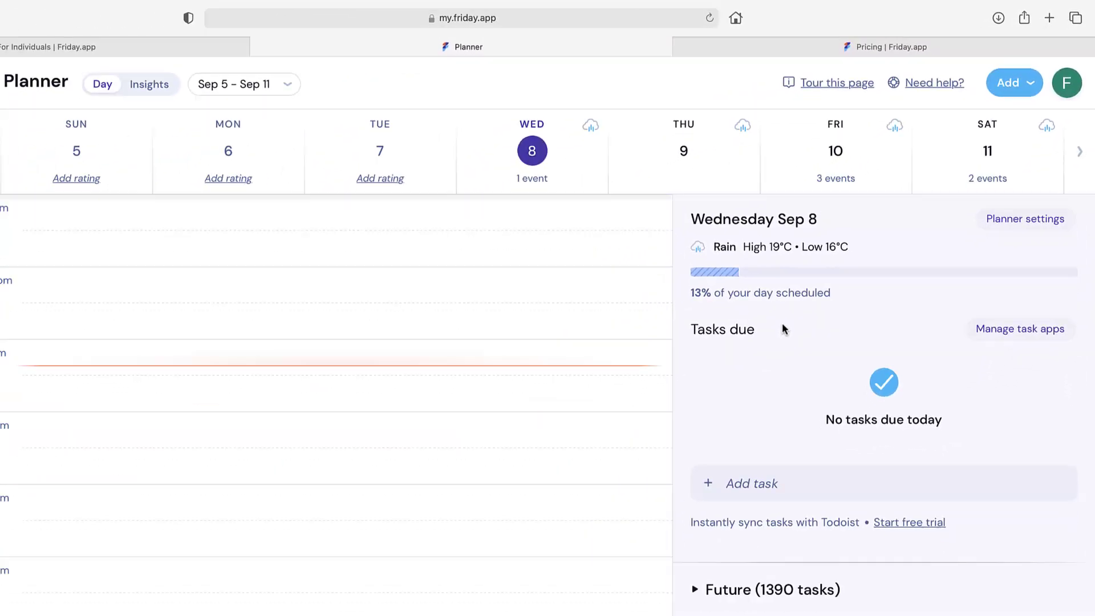
pyautogui.scroll(-2, 564, 371)
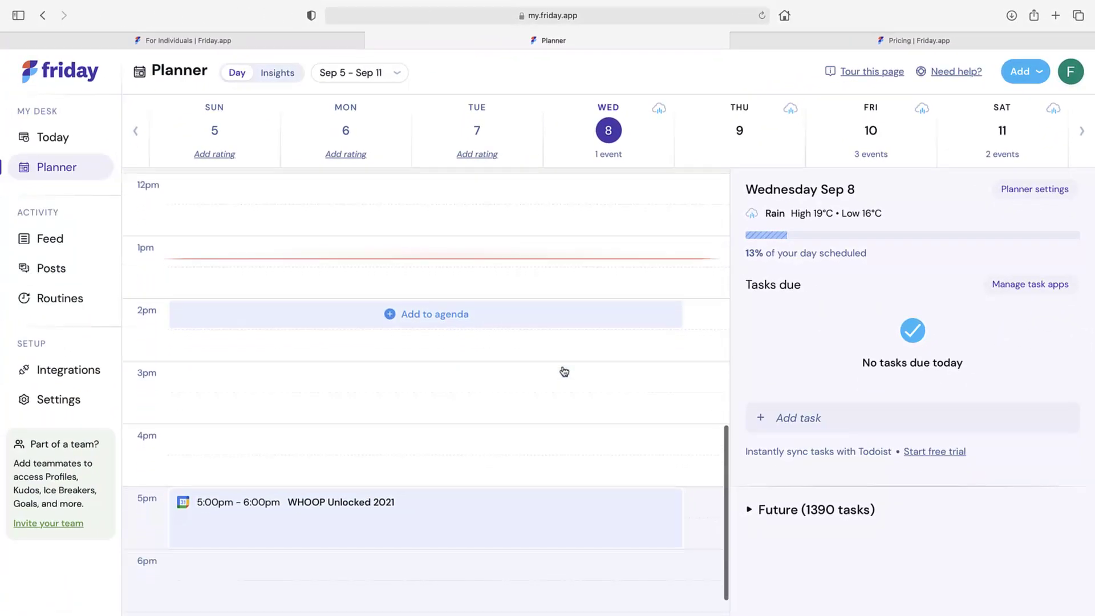
pyautogui.scroll(-1, 347, 511)
# - Start a notes draft for WHOOP Unlocked 2021, cancel the '/' block menu, then go to All posts
pyautogui.click(368, 492)
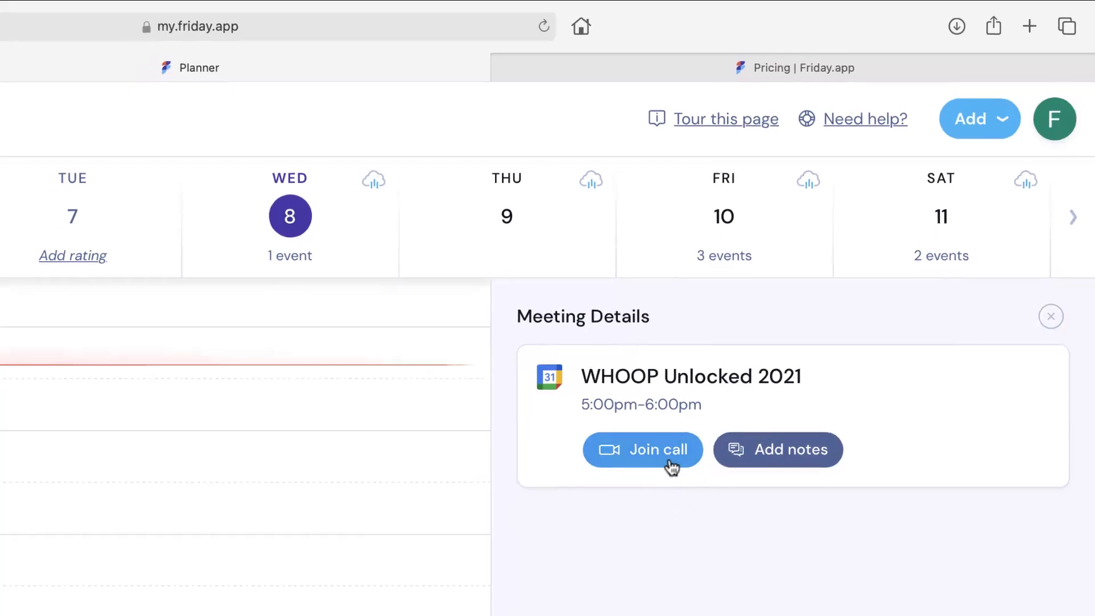
pyautogui.click(791, 450)
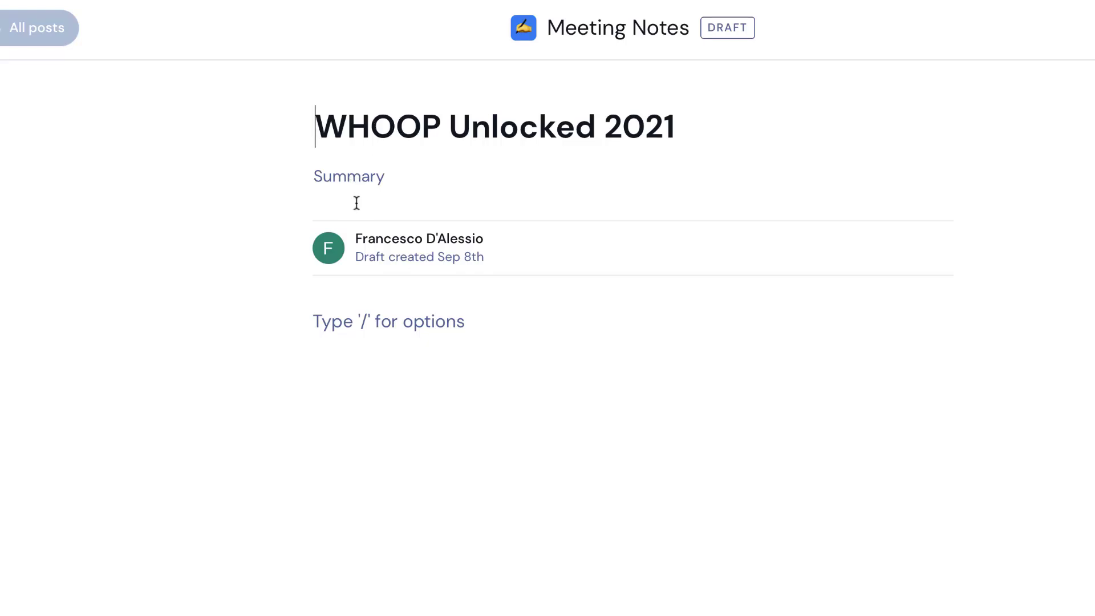
pyautogui.click(368, 319)
pyautogui.write('/')
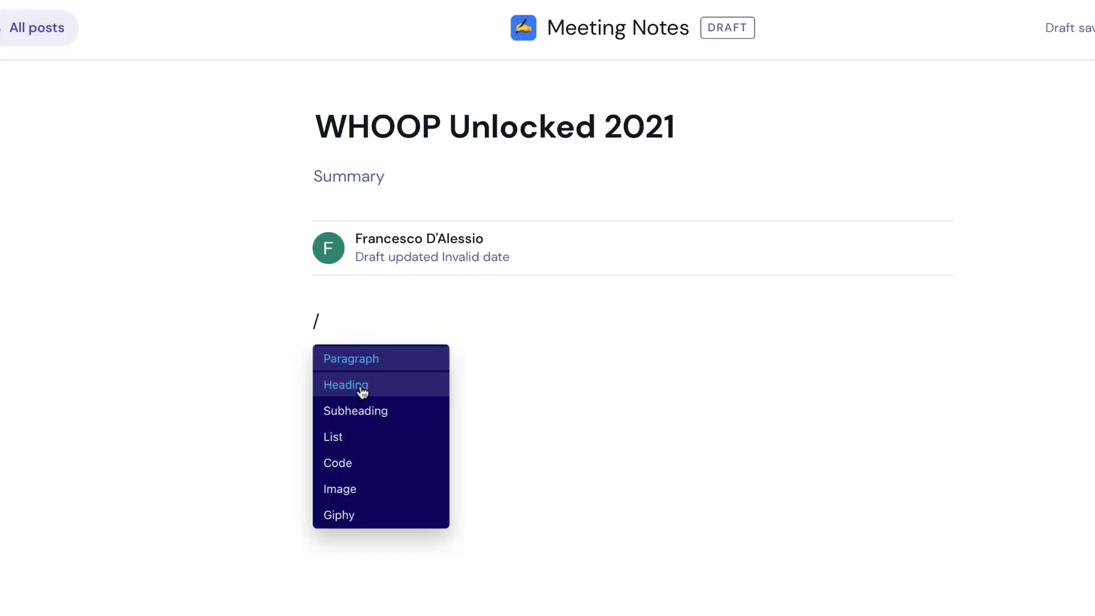
pyautogui.scroll(-2, 369, 468)
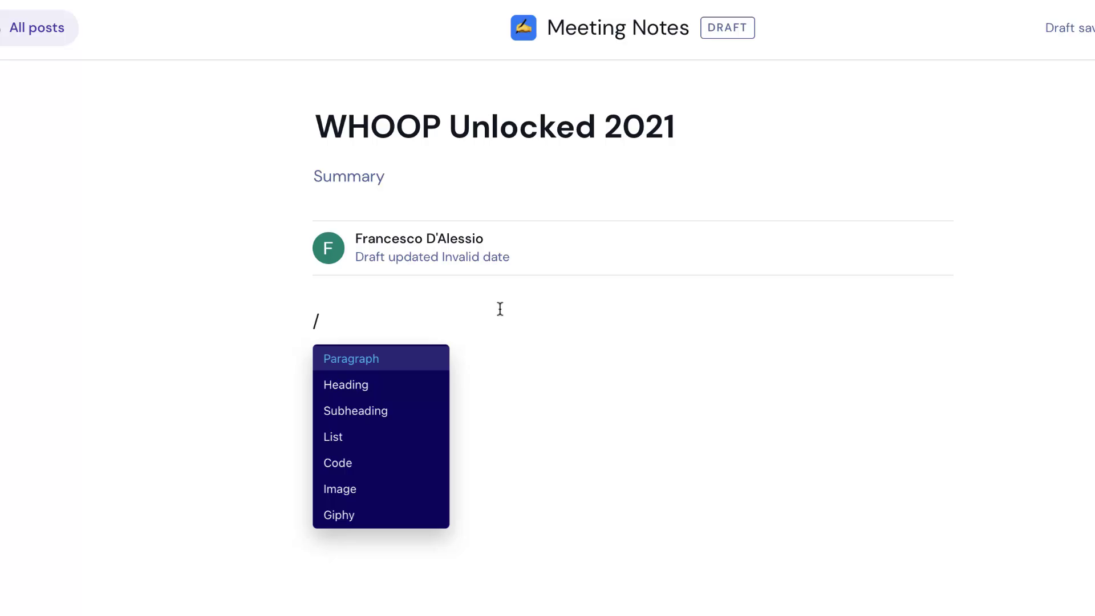
pyautogui.press('BackSpace')
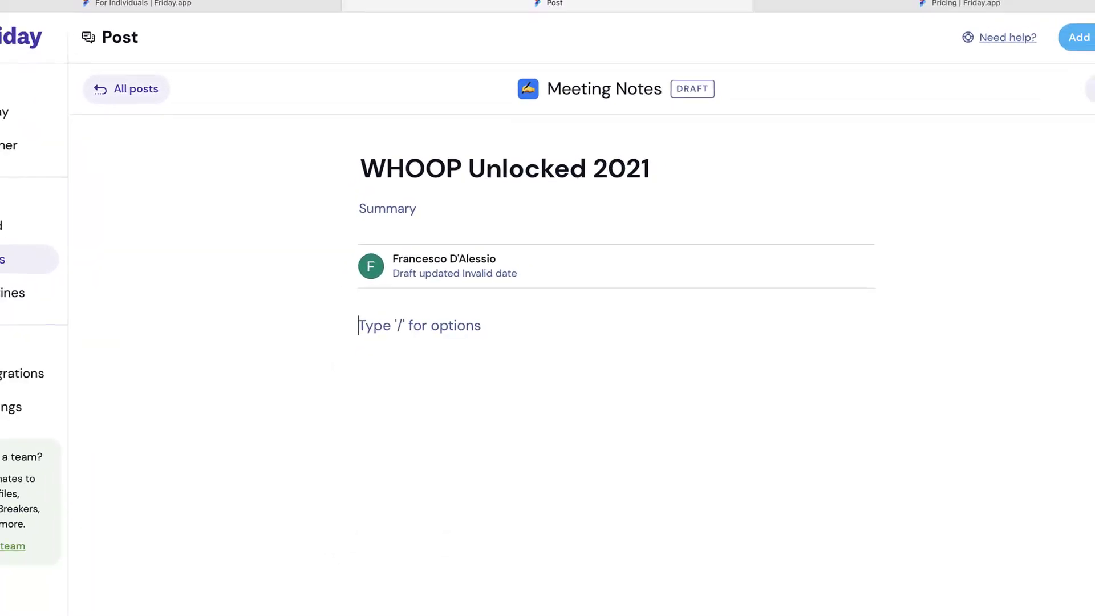
pyautogui.click(133, 89)
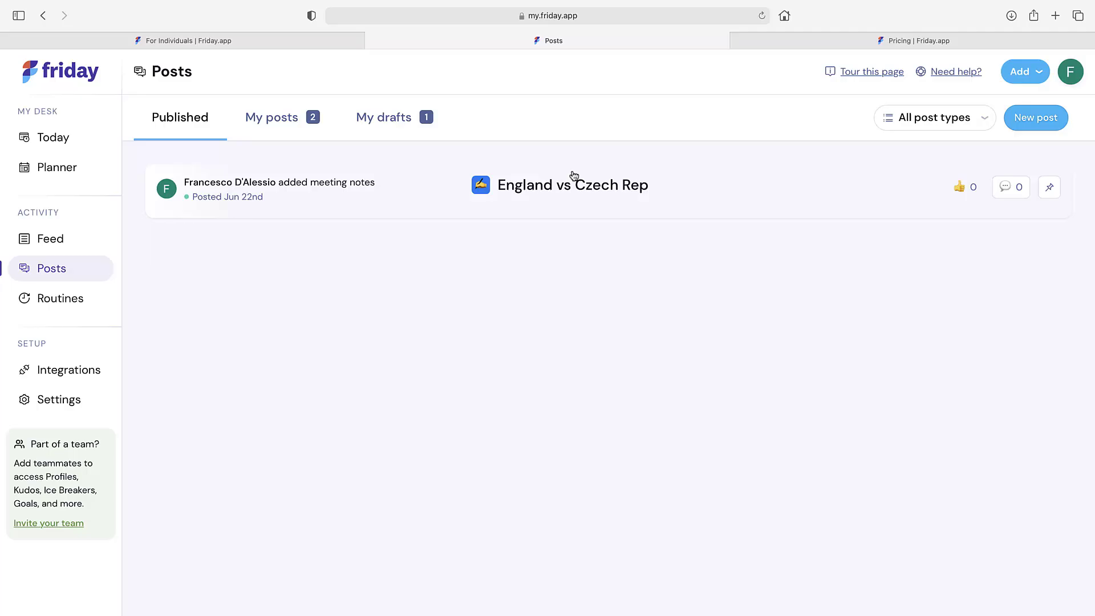
# - From the Planner's Add menu, schedule Focus Time from 1:30pm to 2:30pm on Wed Sep 8
pyautogui.click(56, 165)
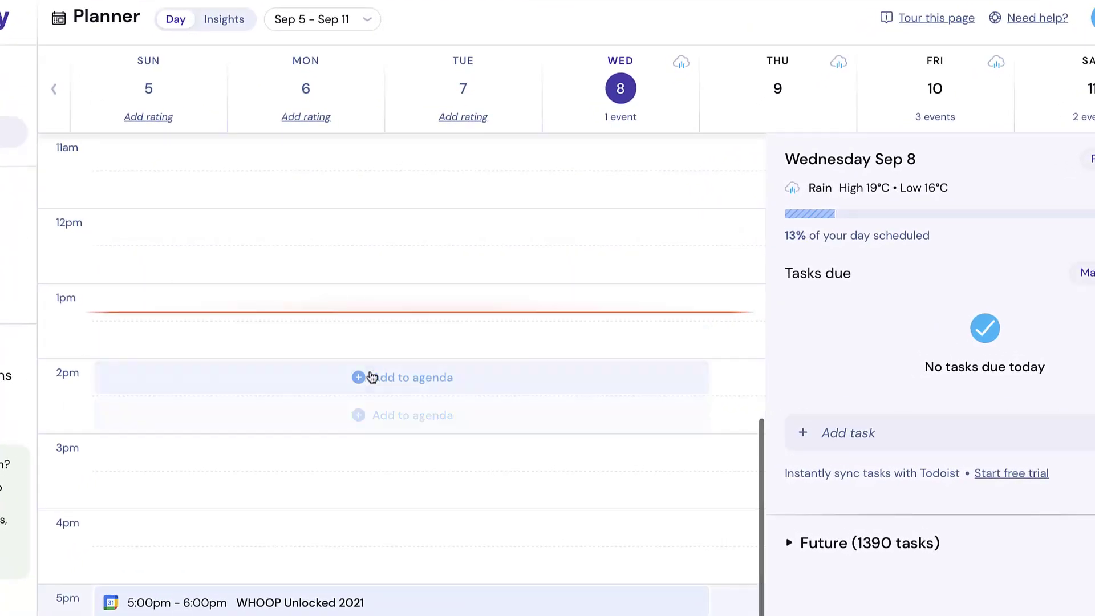
pyautogui.scroll(-2, 402, 370)
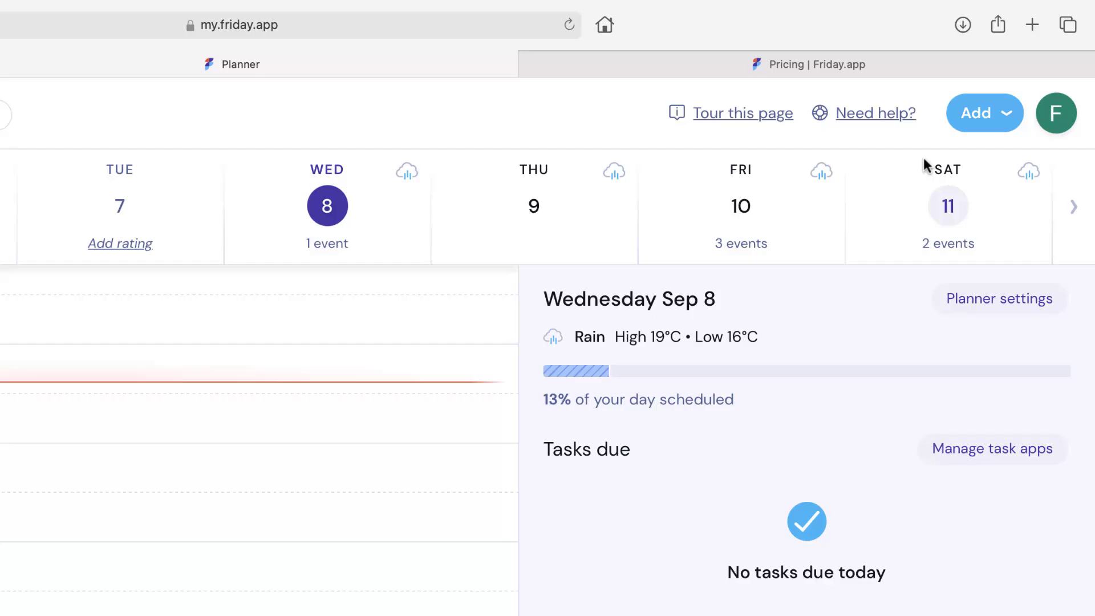
pyautogui.click(1000, 113)
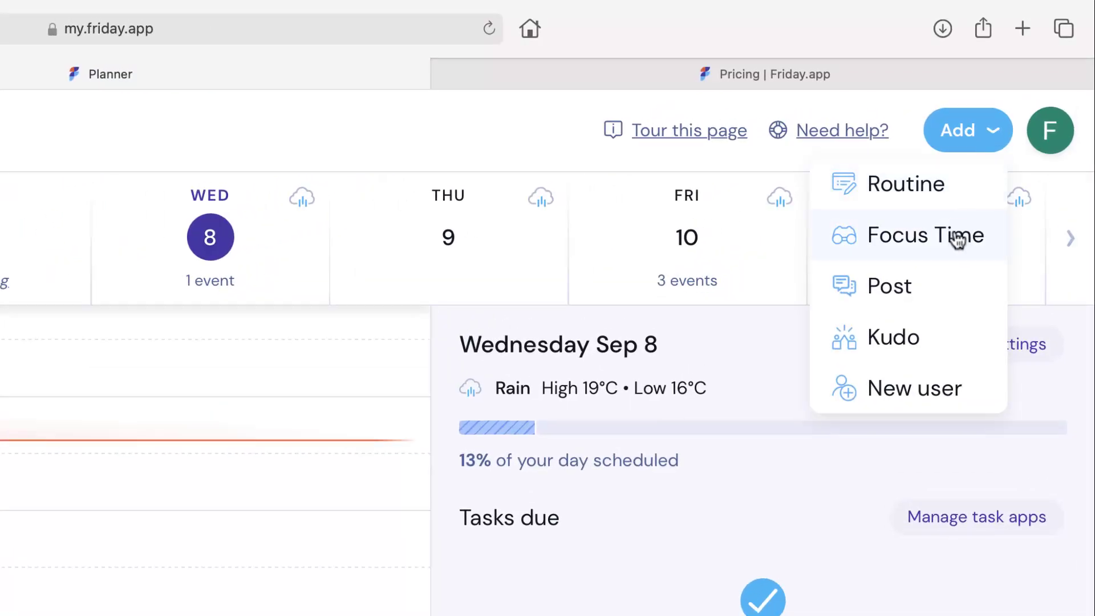
pyautogui.click(958, 239)
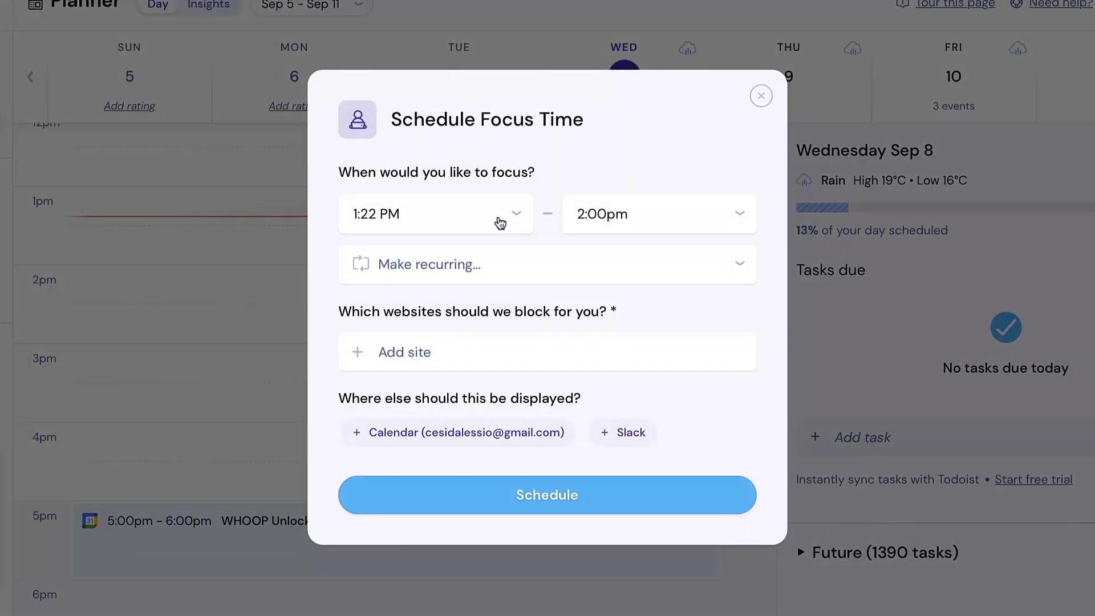
pyautogui.click(500, 221)
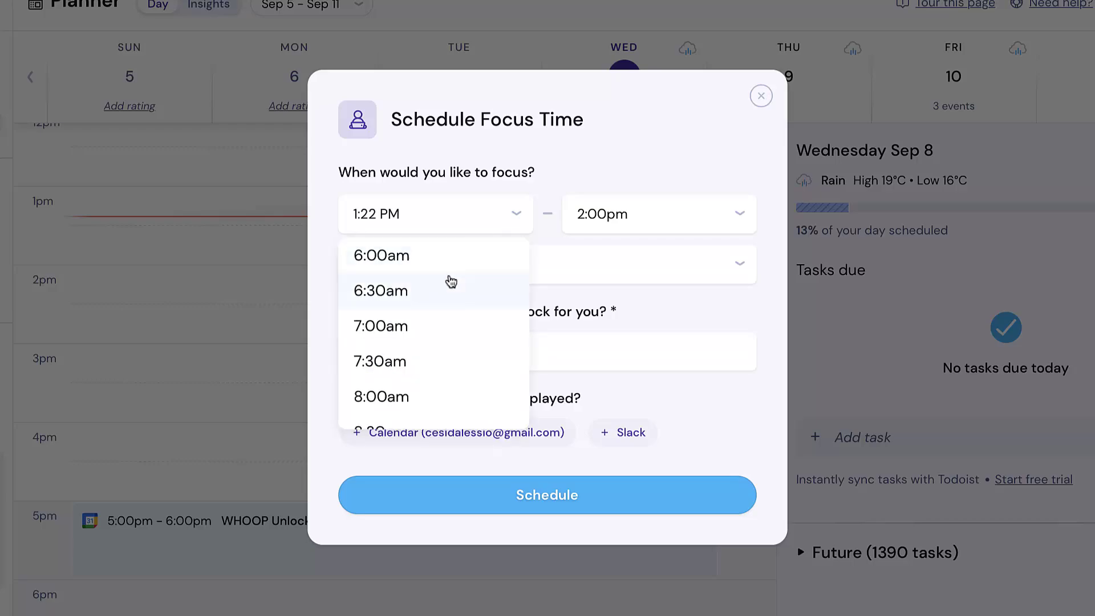
pyautogui.scroll(-10, 437, 316)
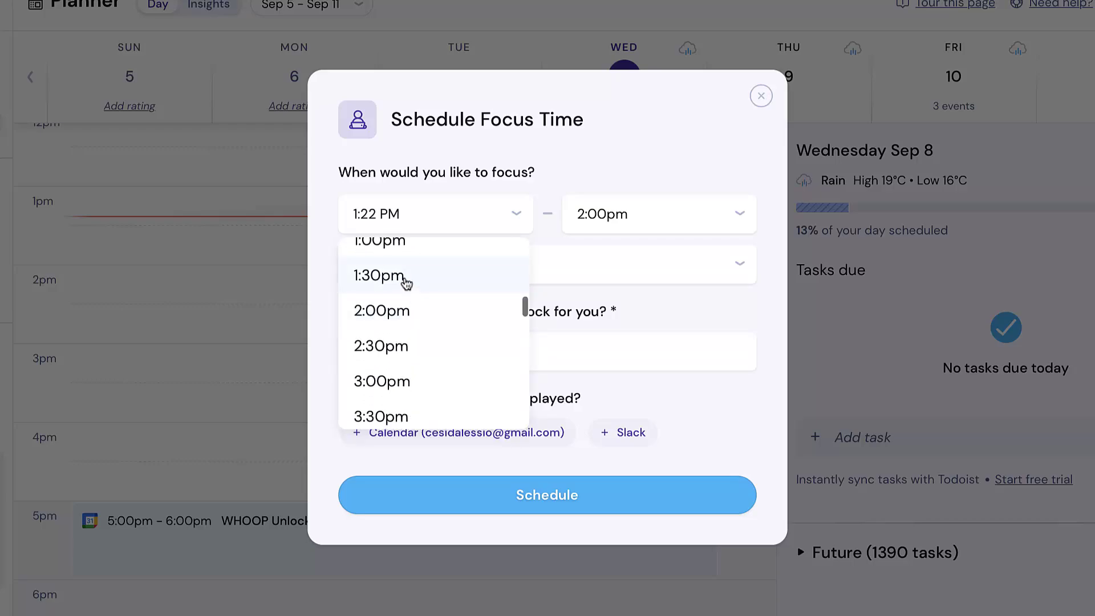
pyautogui.click(405, 281)
pyautogui.click(621, 214)
pyautogui.scroll(-8, 629, 336)
pyautogui.scroll(-3, 630, 335)
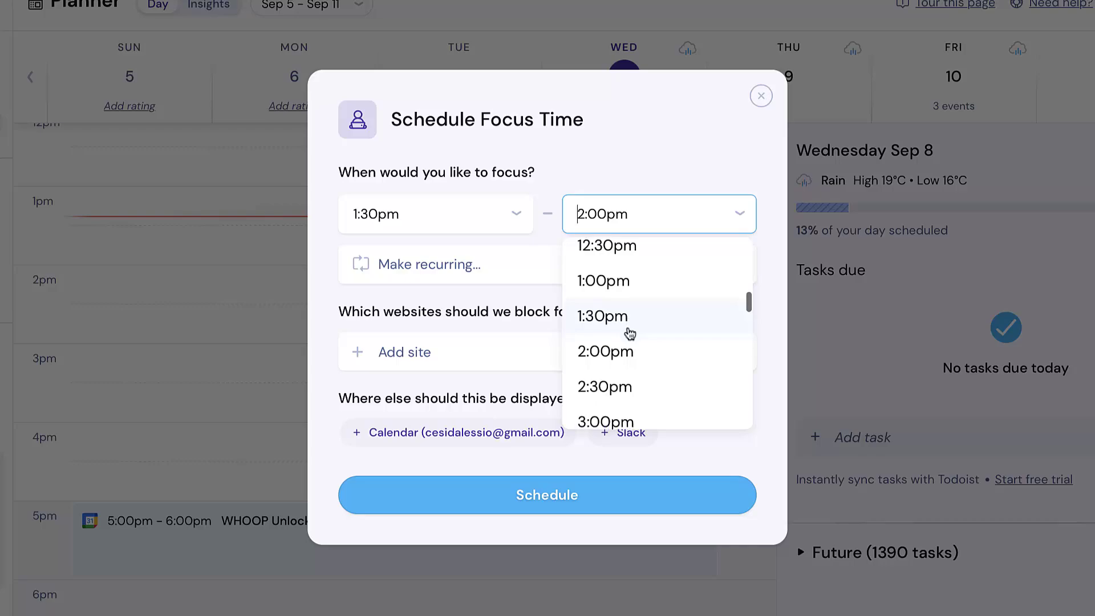
pyautogui.click(628, 334)
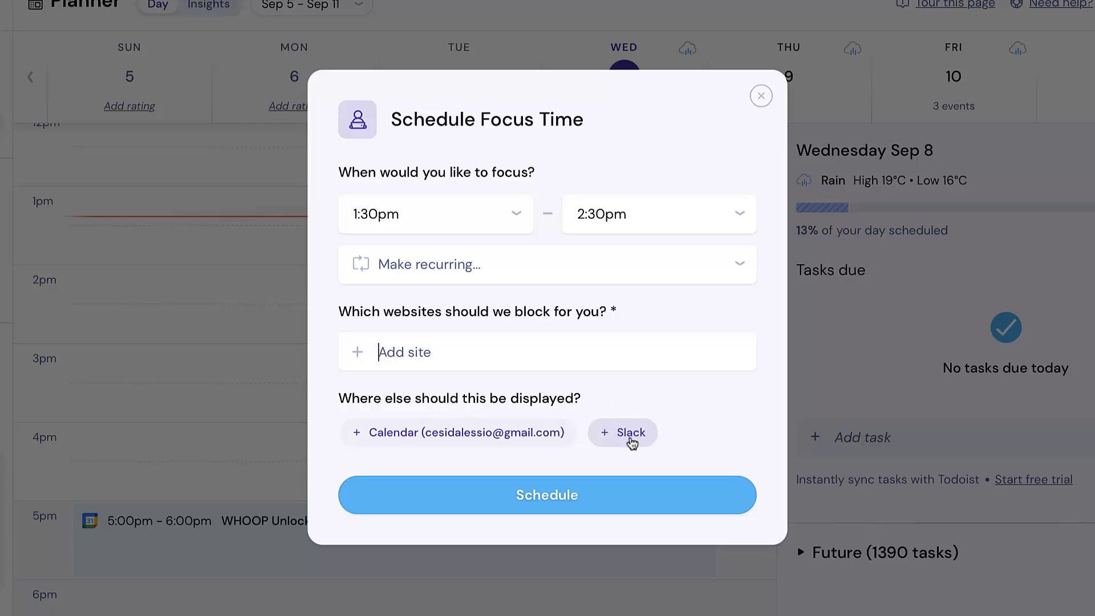
pyautogui.click(488, 502)
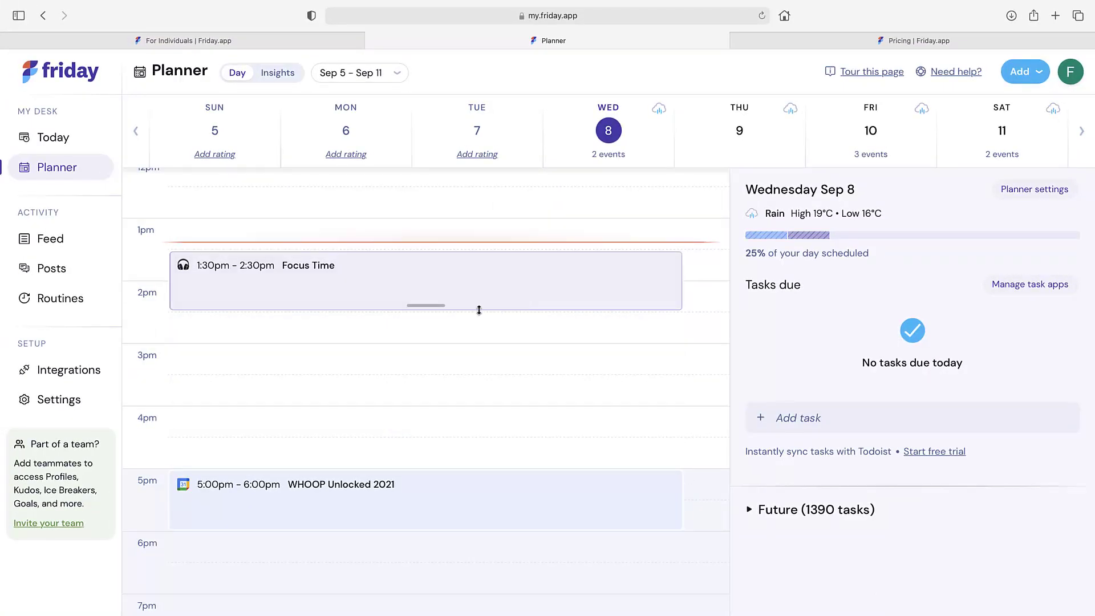
pyautogui.moveTo(448, 365)
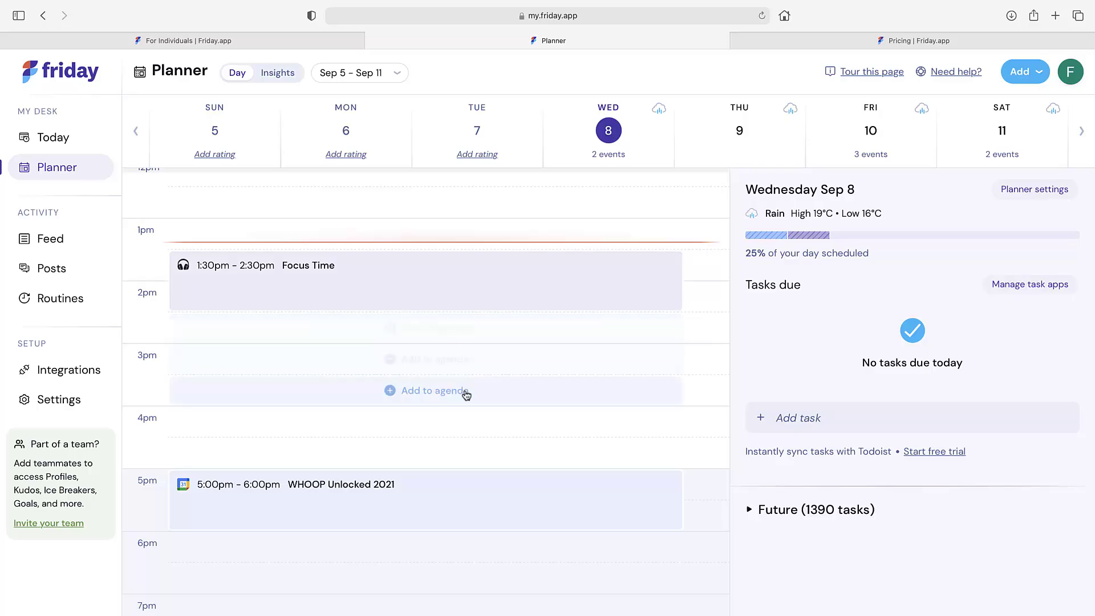
pyautogui.moveTo(774, 235)
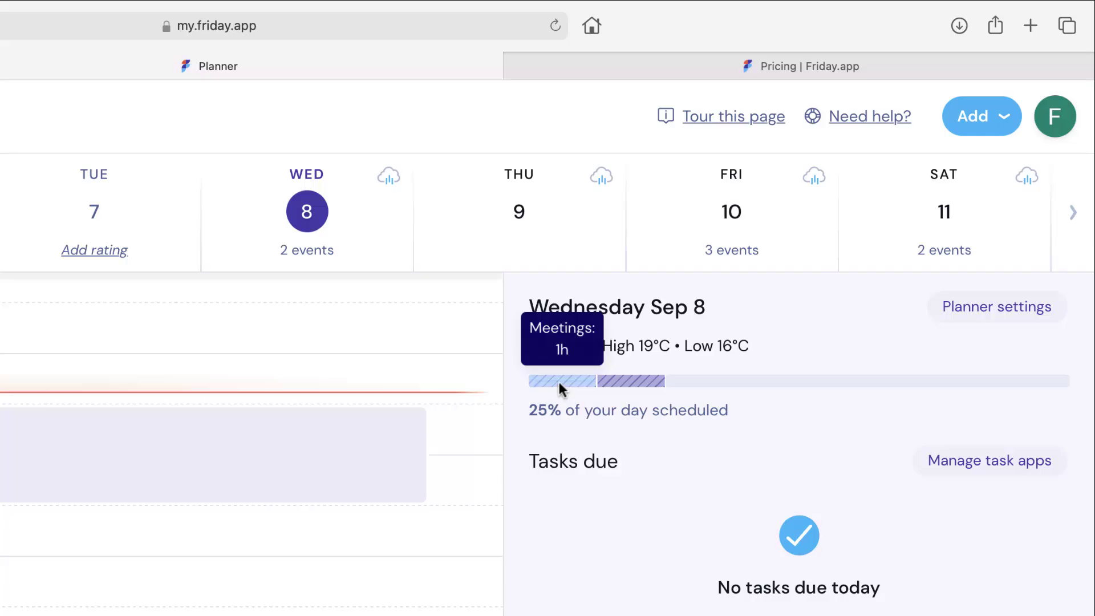
pyautogui.moveTo(620, 380)
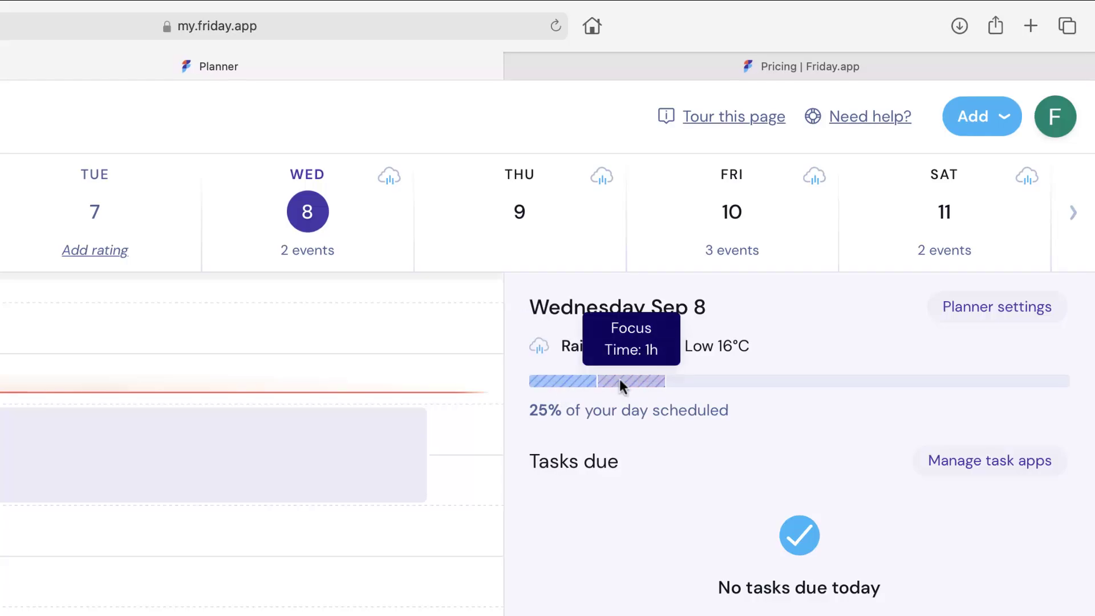
pyautogui.moveTo(530, 411); pyautogui.dragTo(721, 409)
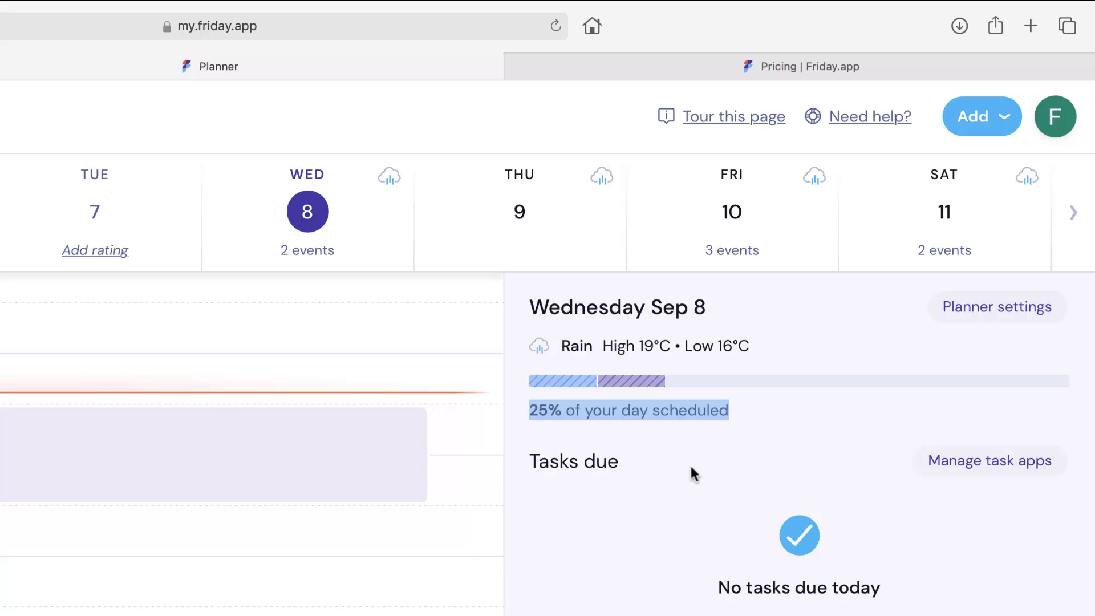
pyautogui.scroll(3, 296, 481)
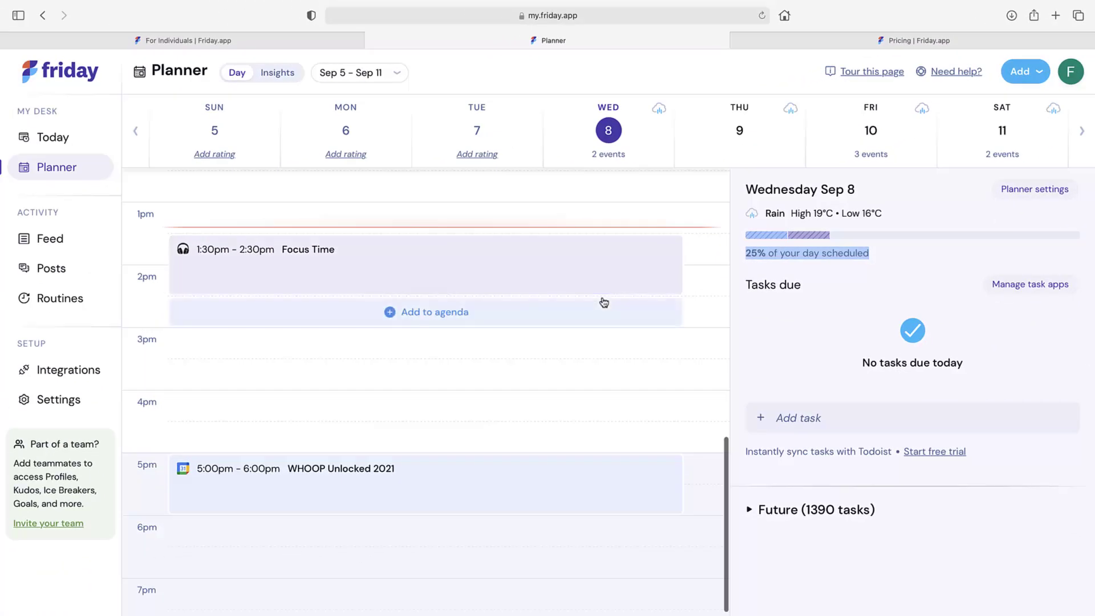
# - Add a new task named 'Edit YouTube'
pyautogui.click(792, 417)
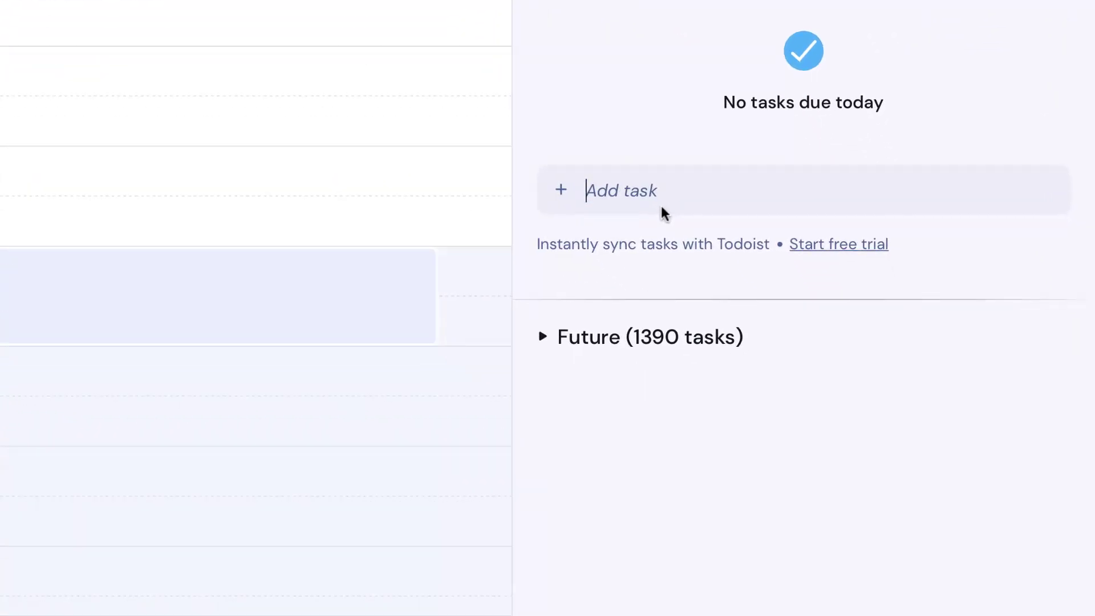
pyautogui.write('Edit Yo')
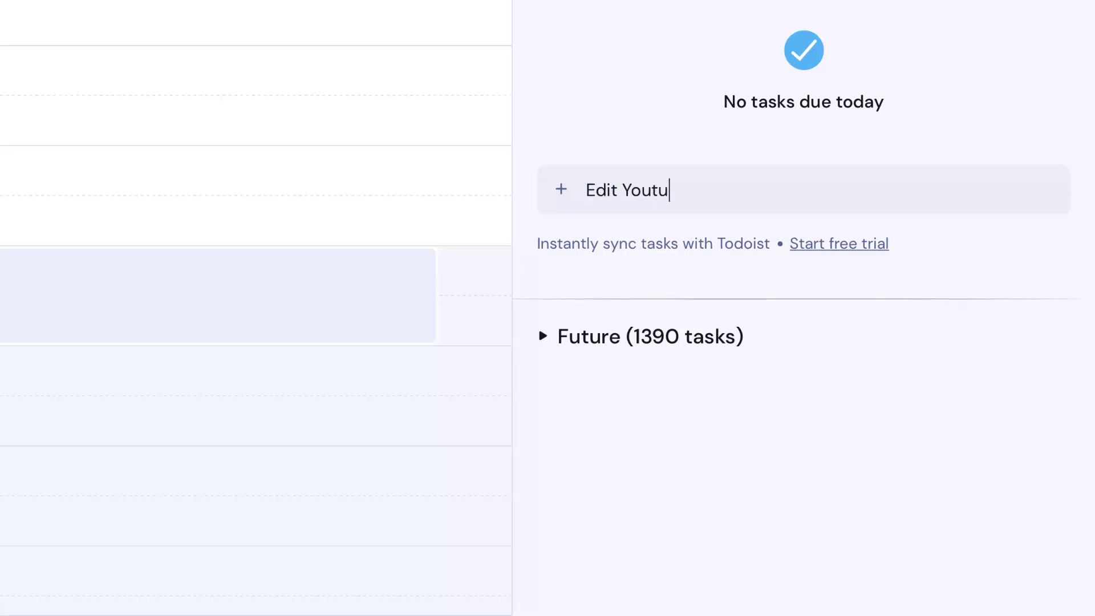
pyautogui.write('uTube')
pyautogui.press('Return')
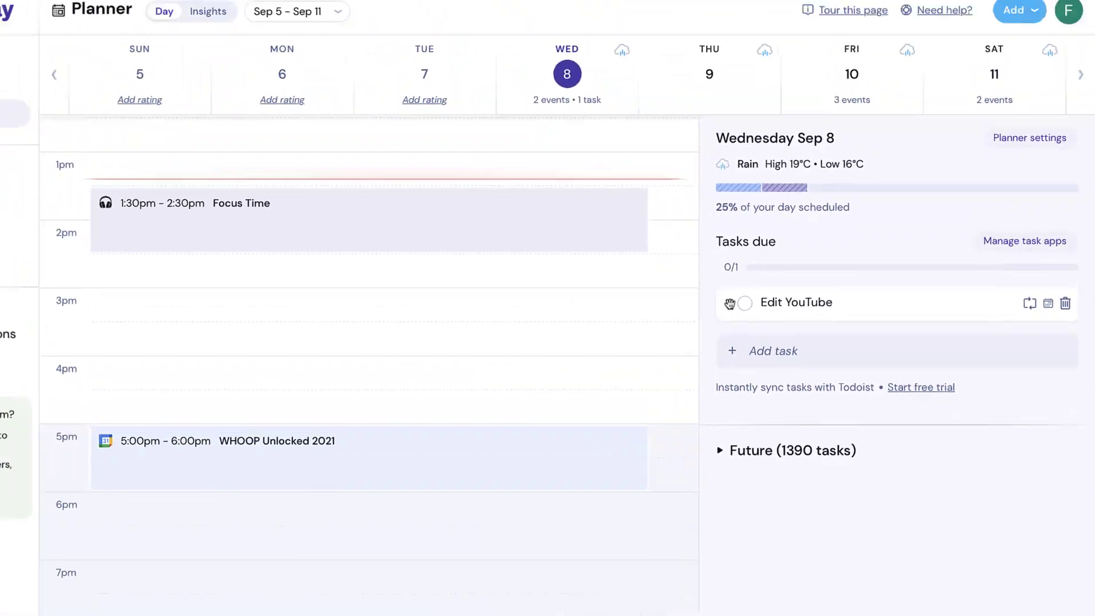
# - Schedule Edit YouTube on Wed Sep 8 at 3:00pm and extend it to end at 3:45pm
pyautogui.moveTo(730, 303); pyautogui.dragTo(462, 302)
pyautogui.moveTo(511, 342); pyautogui.dragTo(512, 341)
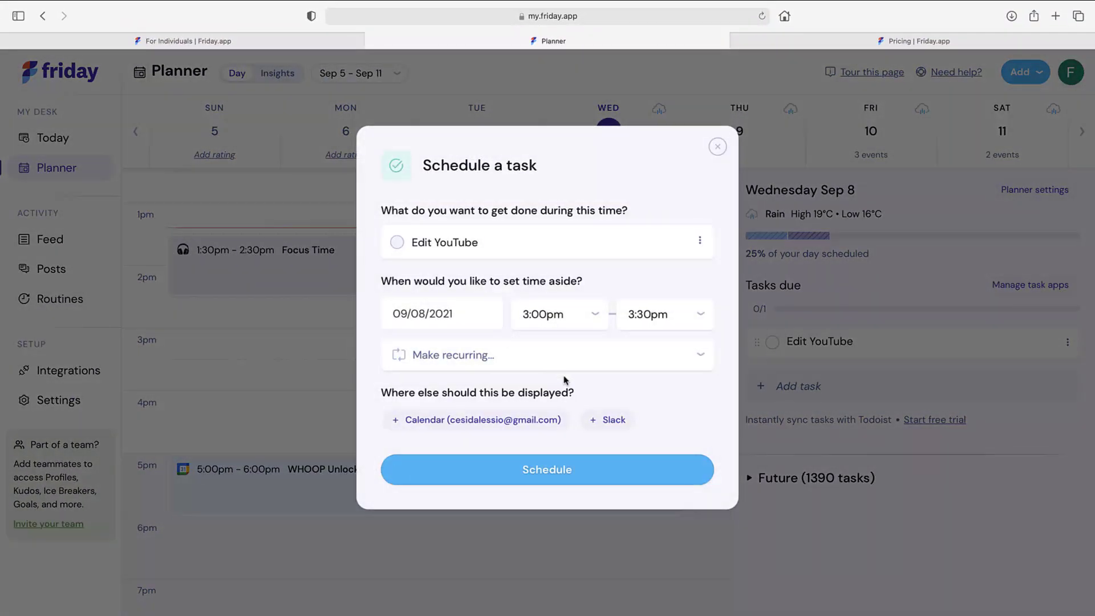
pyautogui.click(576, 470)
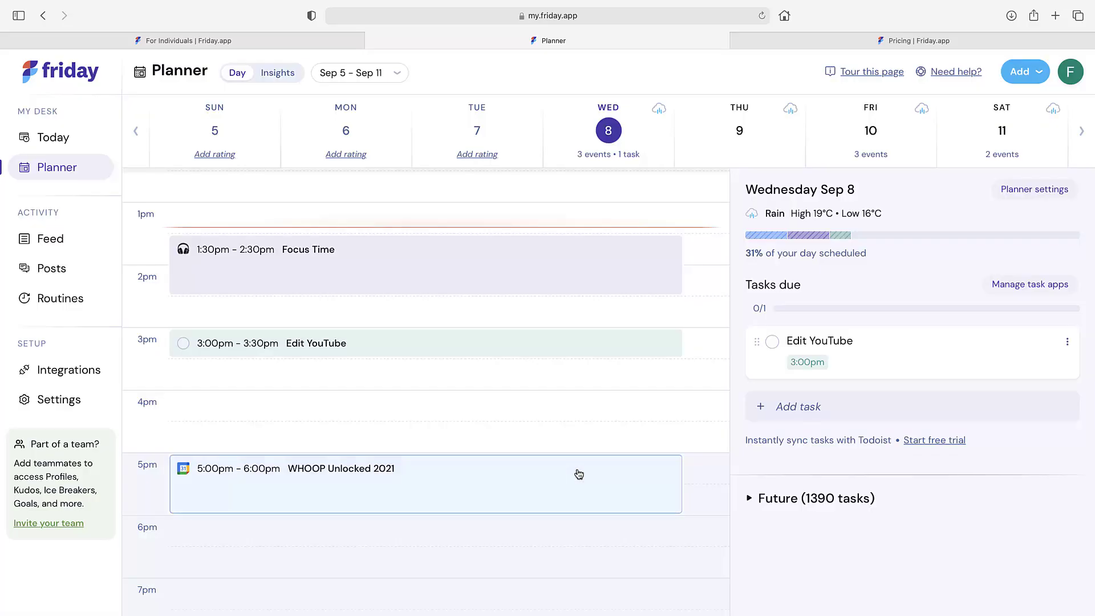
pyautogui.moveTo(422, 357); pyautogui.dragTo(425, 375)
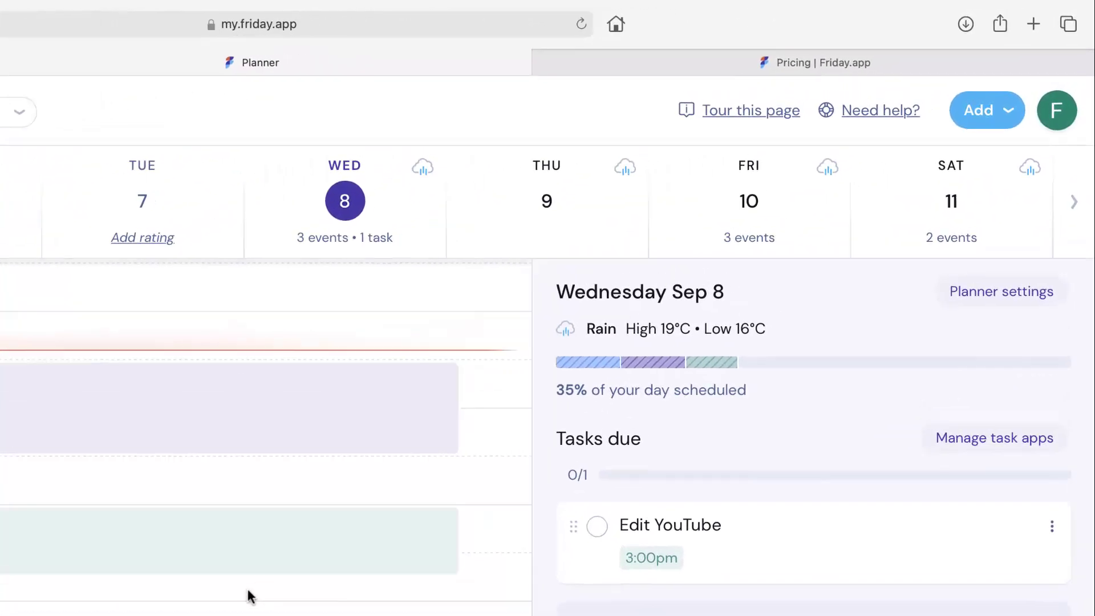
pyautogui.moveTo(657, 355)
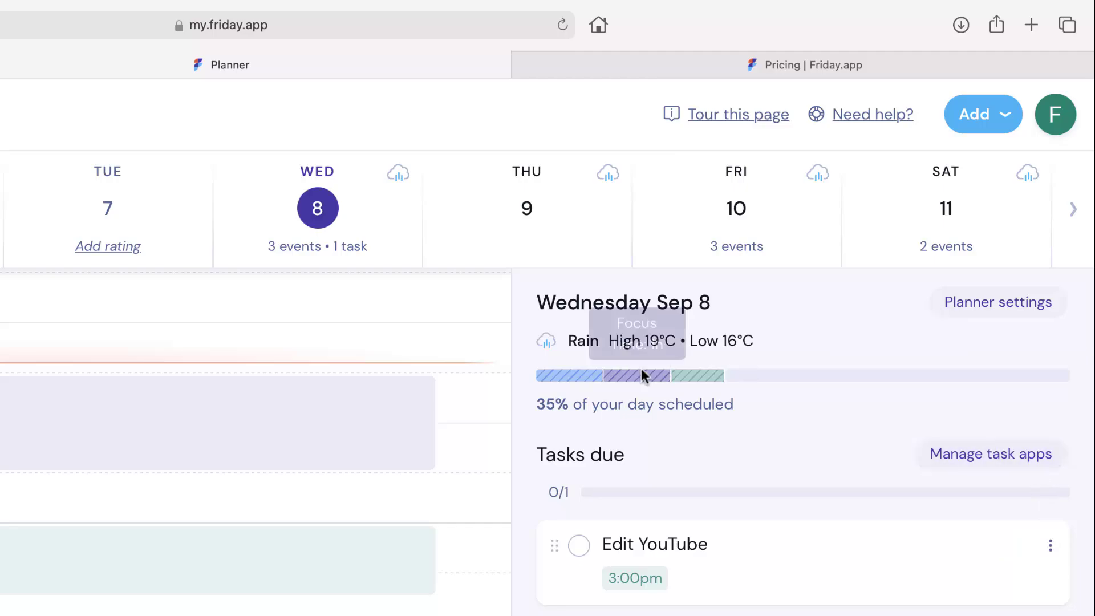
pyautogui.moveTo(685, 373)
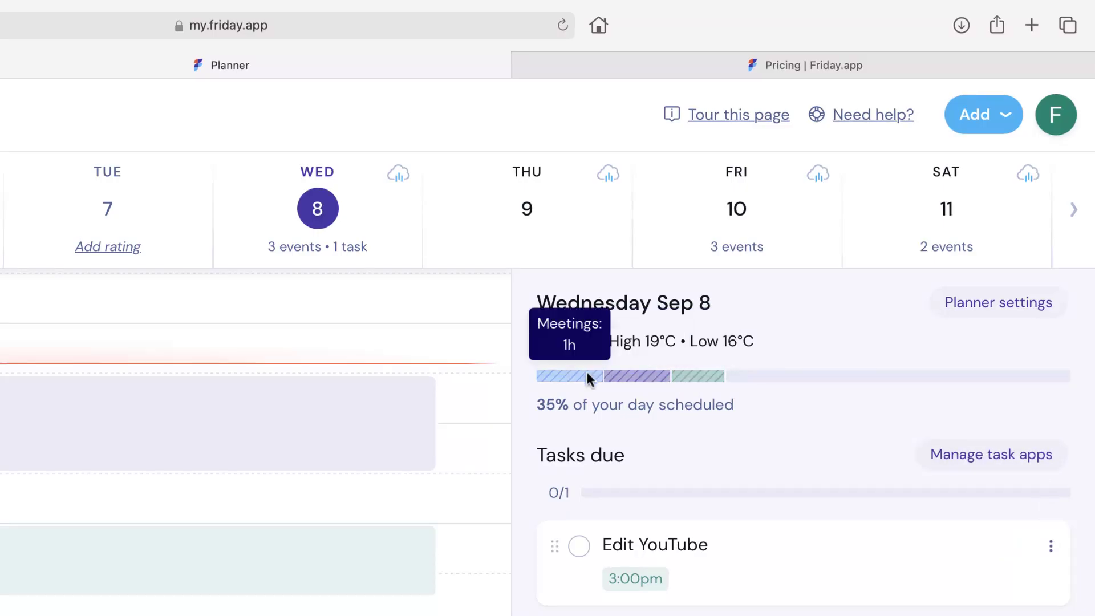
pyautogui.moveTo(587, 376)
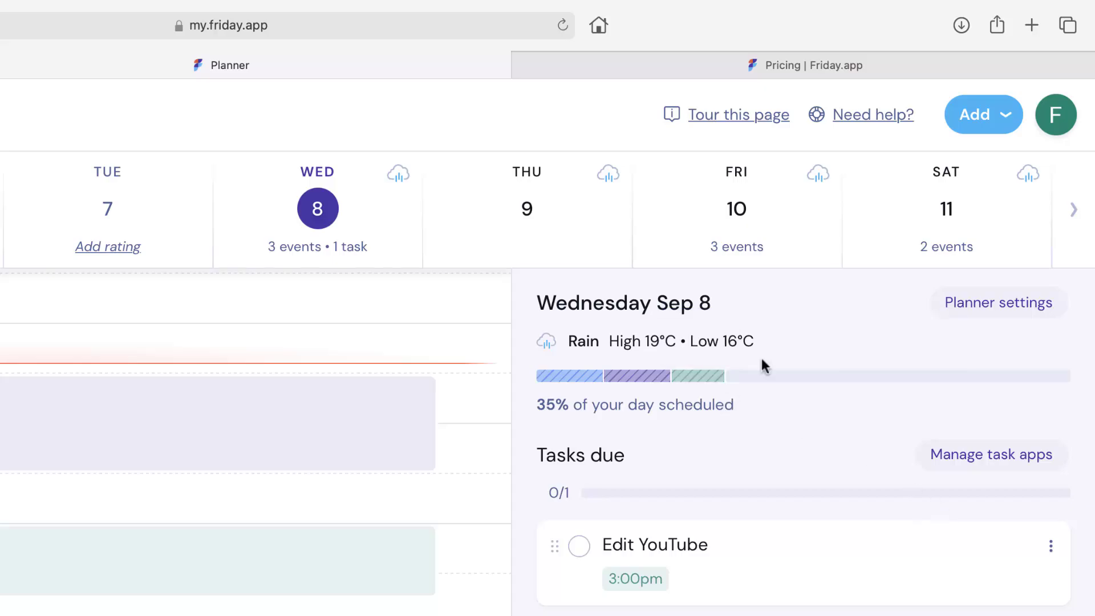
pyautogui.click(996, 323)
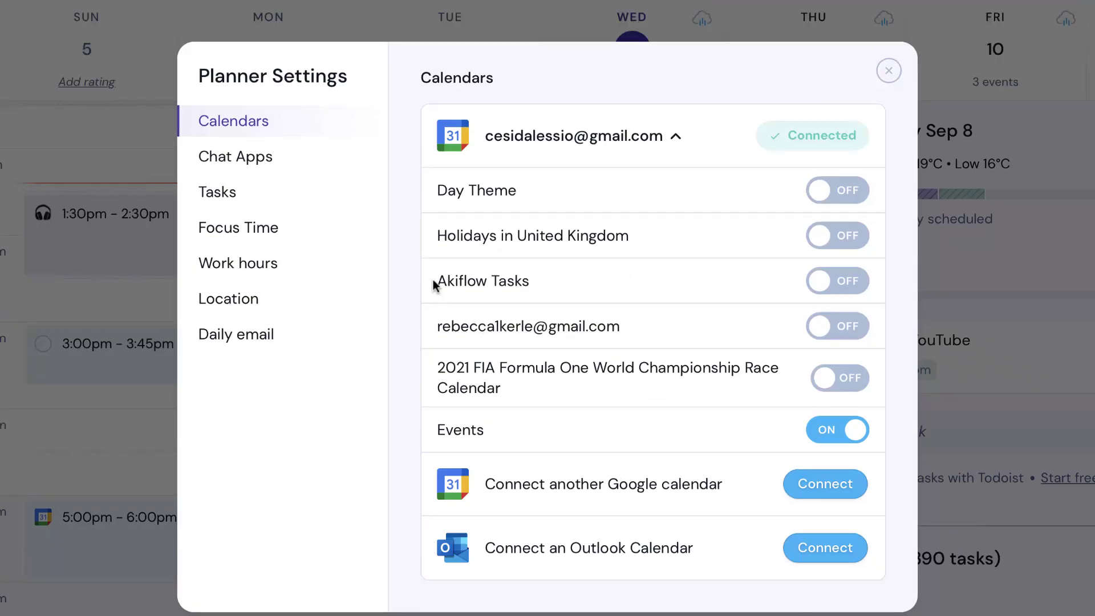
pyautogui.click(263, 159)
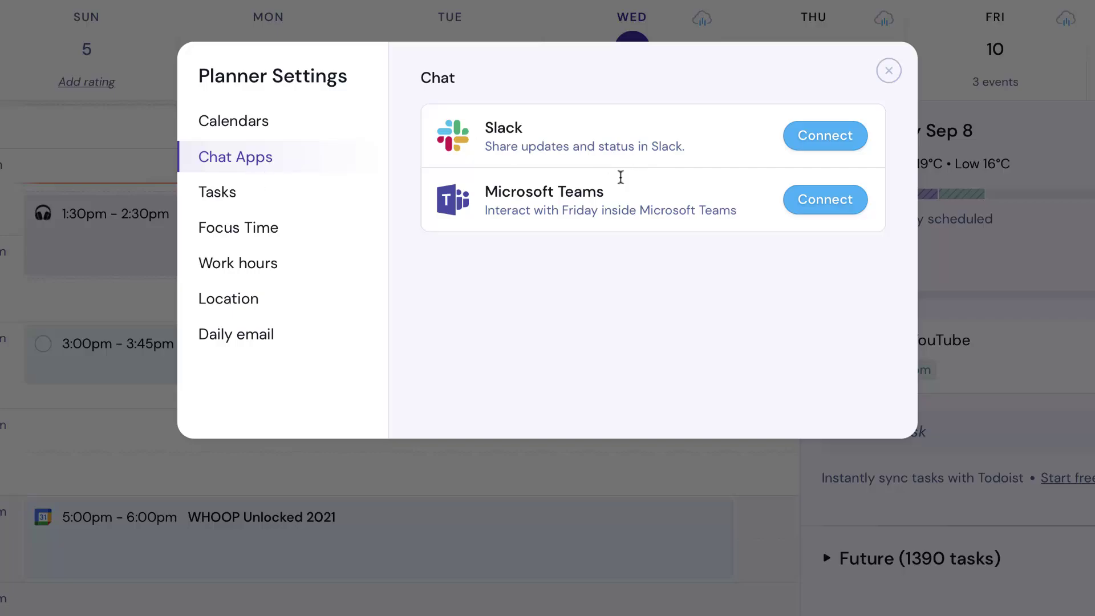
pyautogui.click(258, 192)
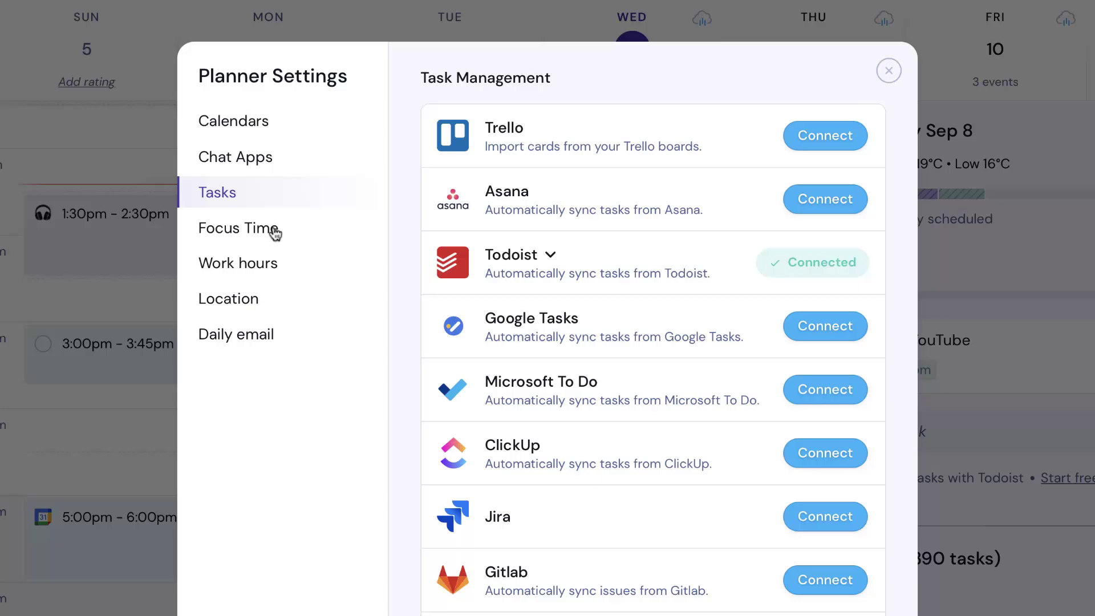
pyautogui.click(276, 232)
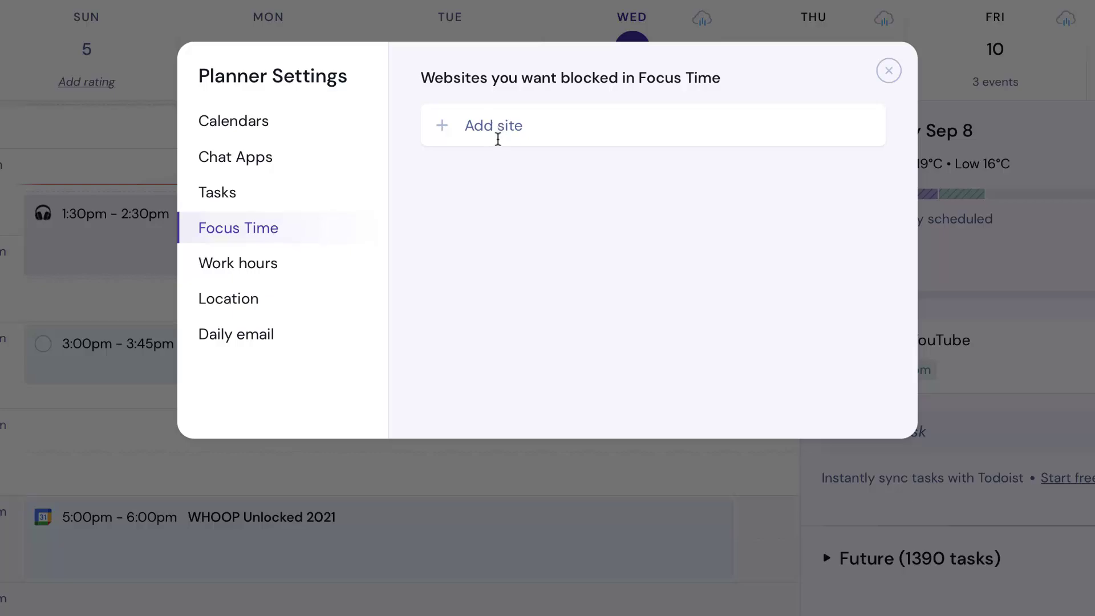
pyautogui.click(277, 264)
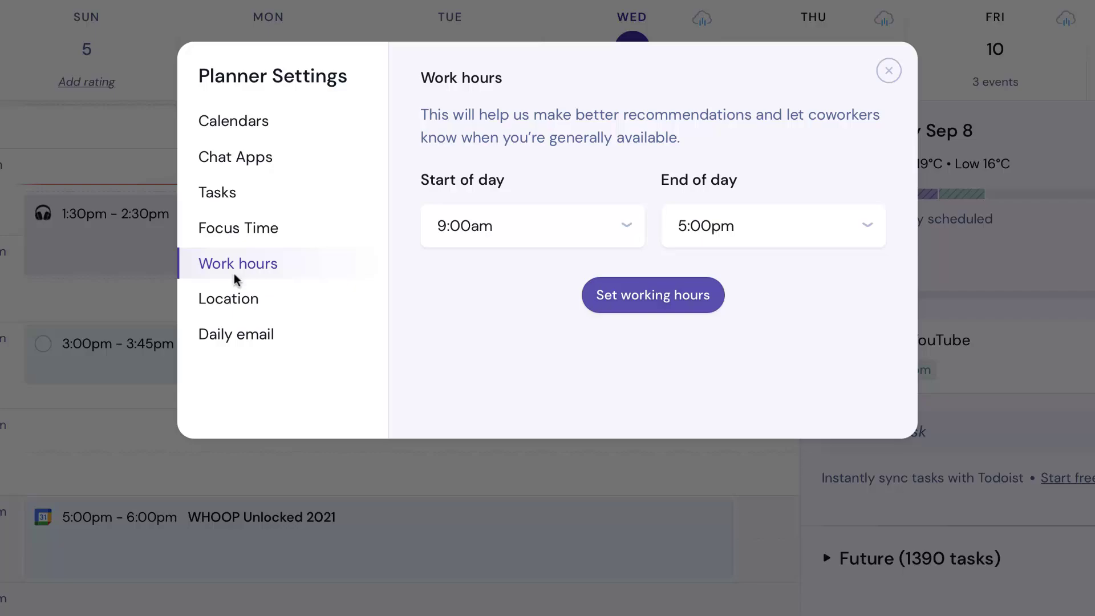
pyautogui.click(234, 311)
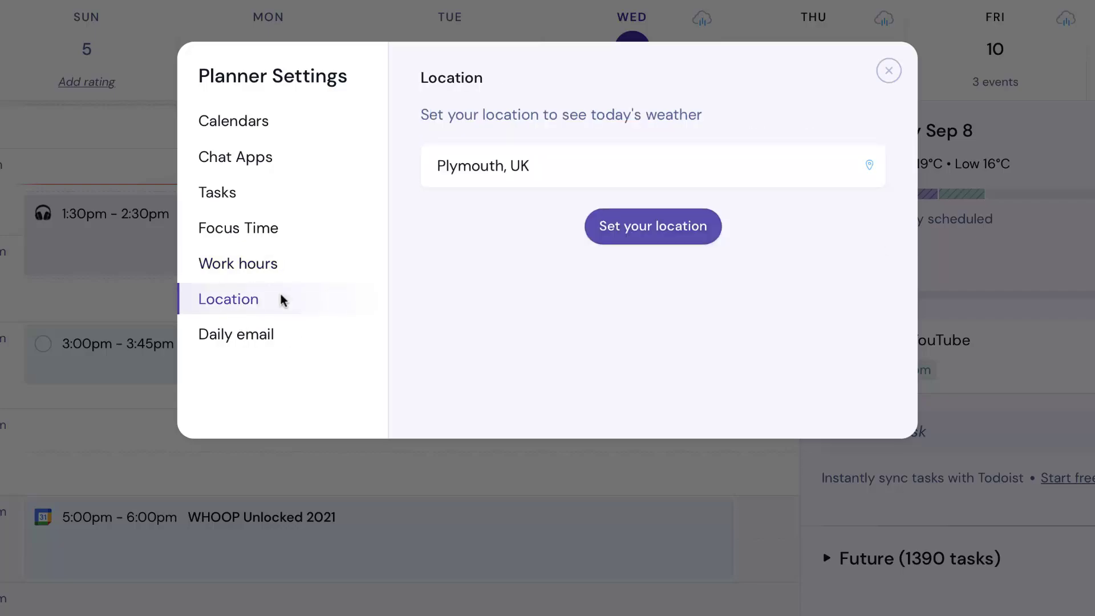
pyautogui.click(261, 342)
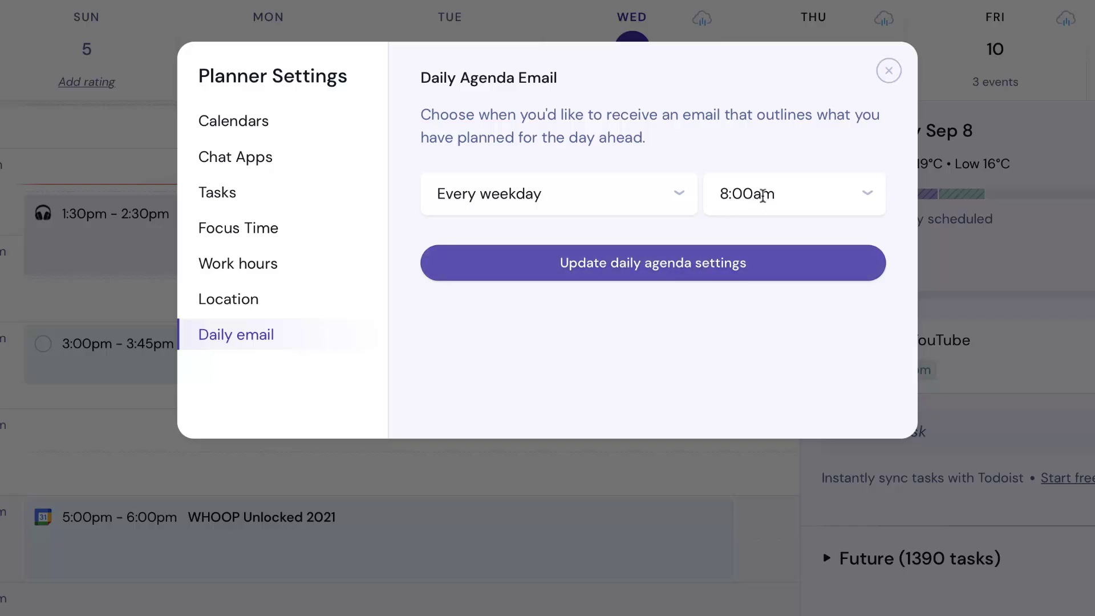
pyautogui.click(890, 69)
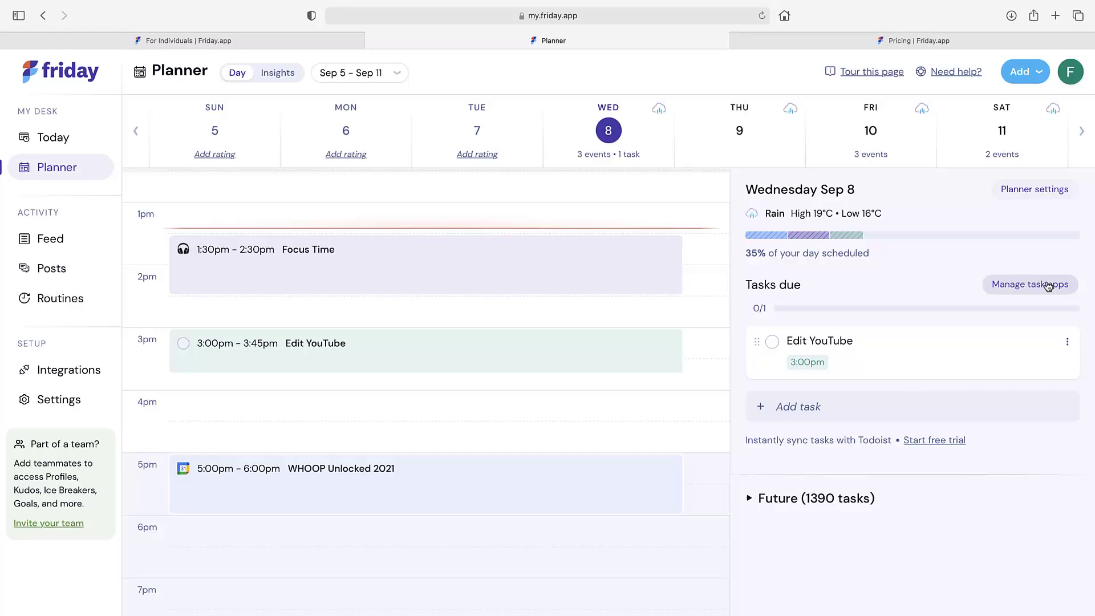
# - Check the task app connection settings twice, closing them each time without changes
pyautogui.click(1049, 287)
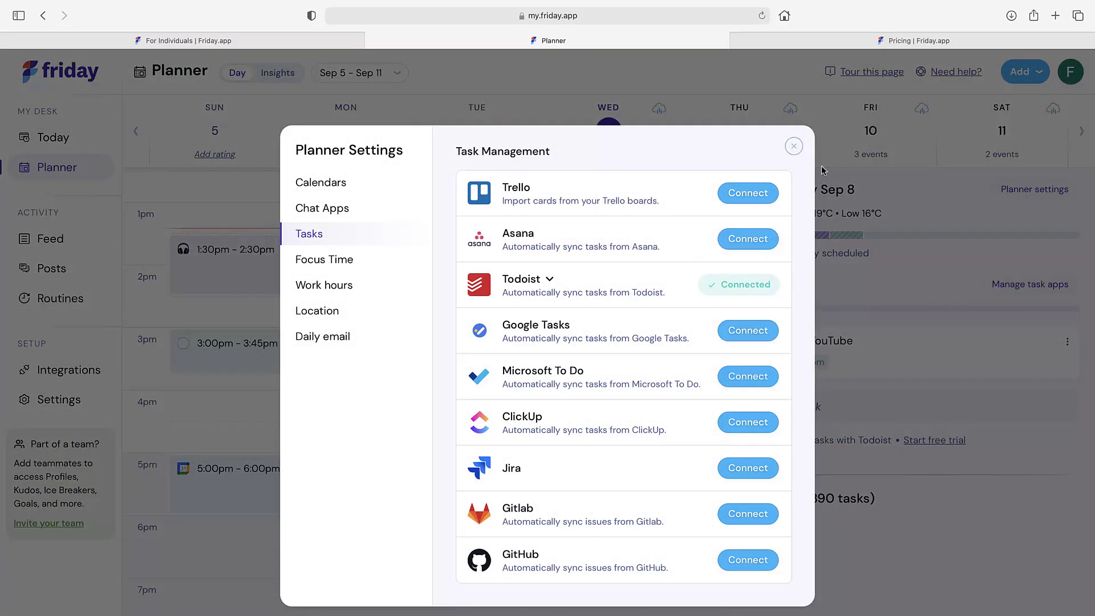
pyautogui.click(794, 147)
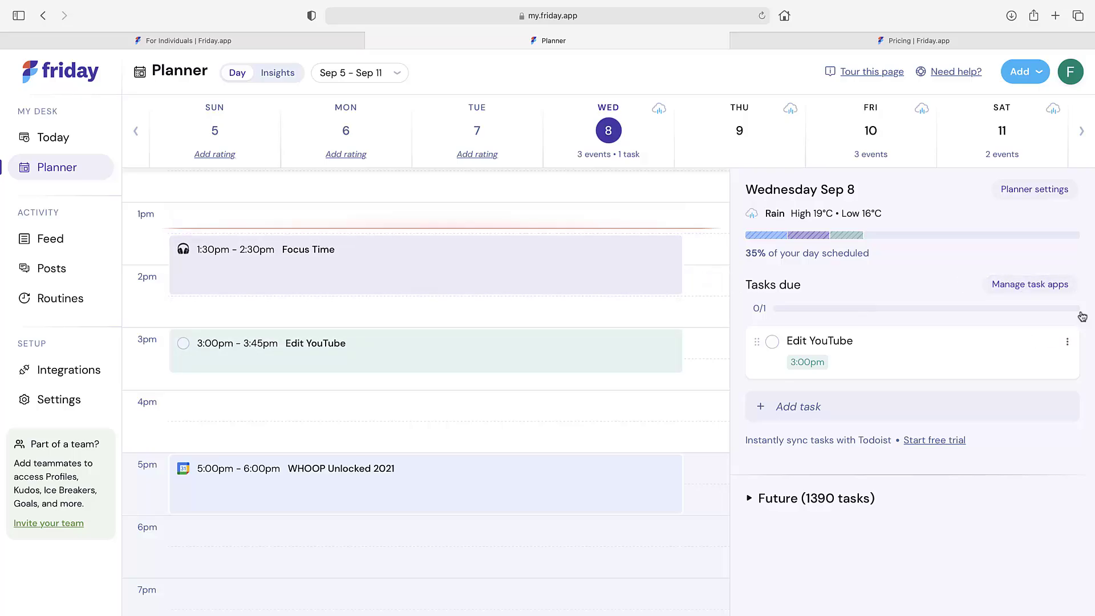
pyautogui.click(1030, 284)
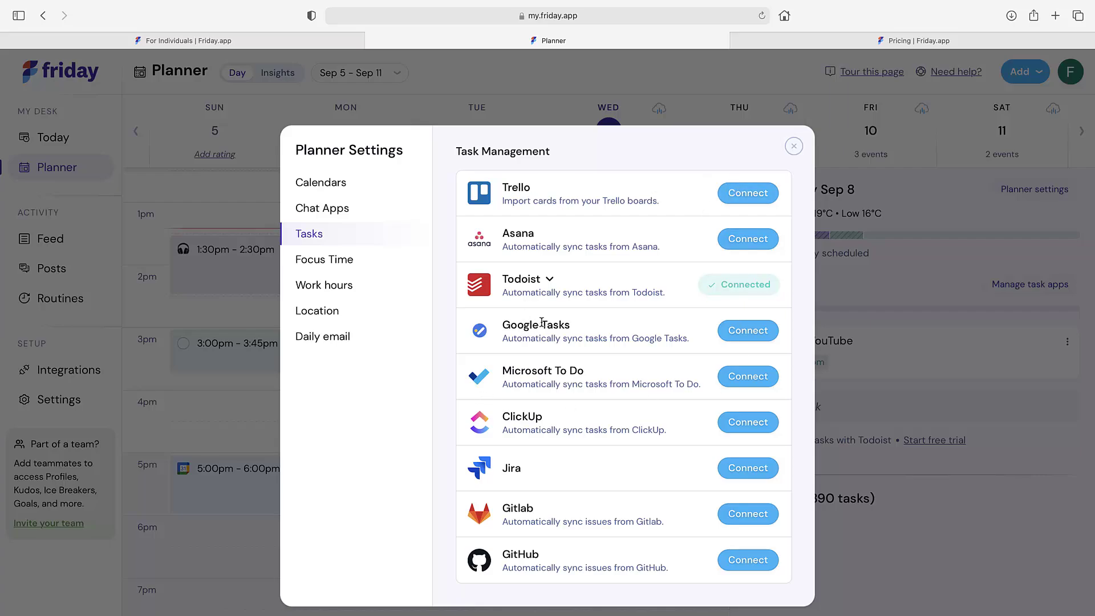
pyautogui.click(794, 146)
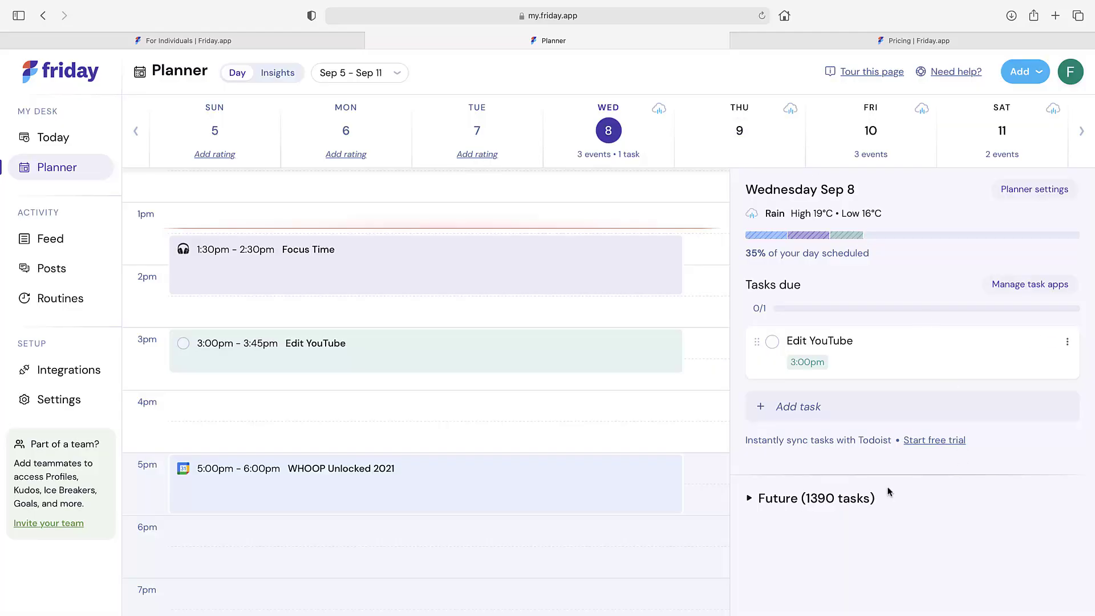
pyautogui.moveTo(759, 383)
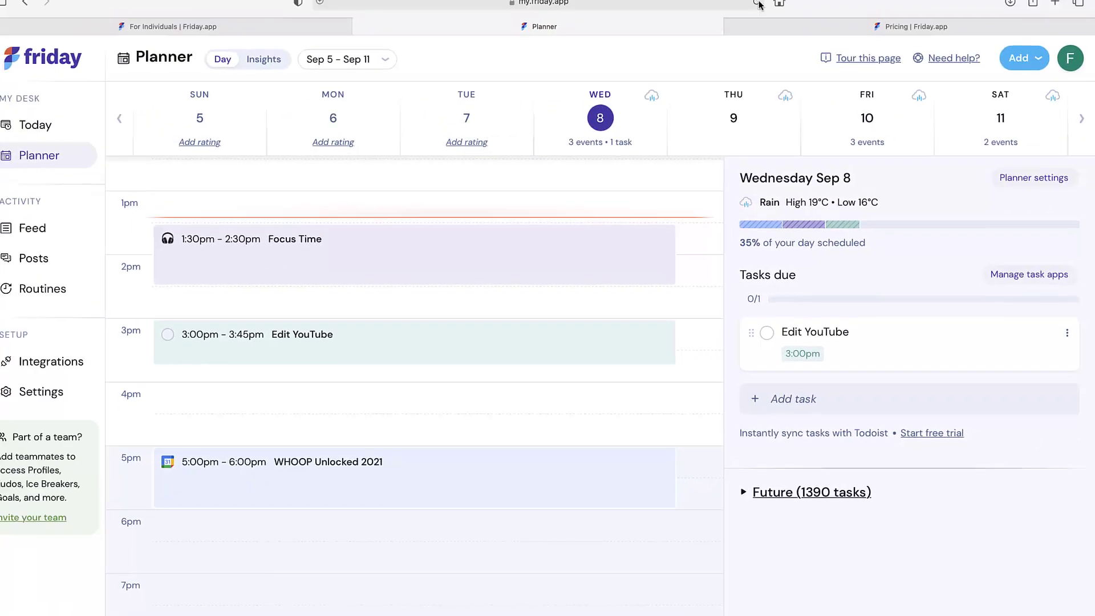
# - Reload the planner page to bring up Saturday Sep 11
pyautogui.click(765, 16)
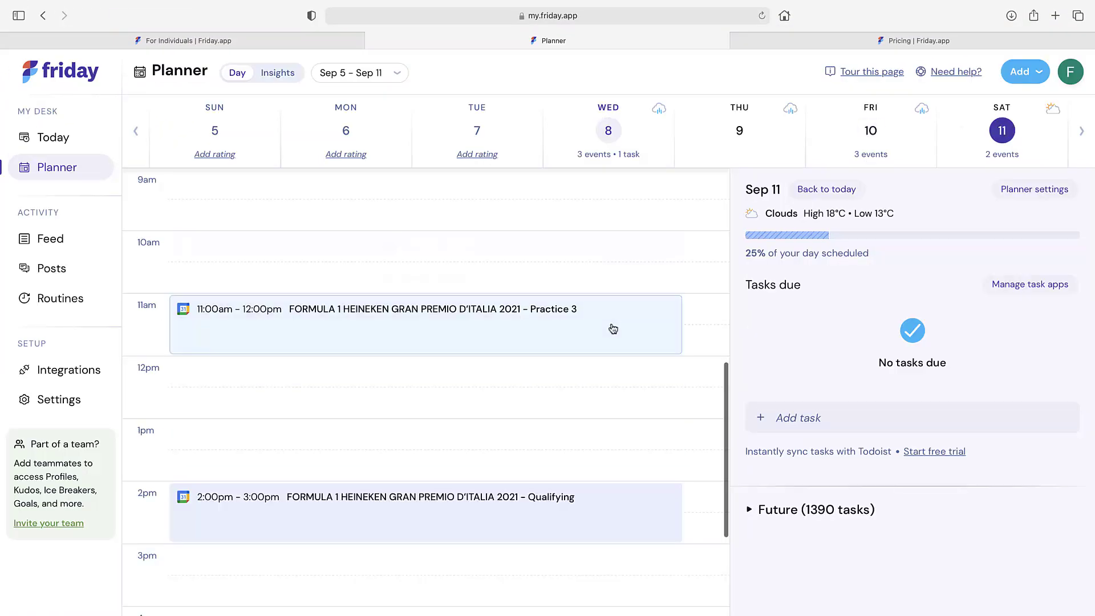
pyautogui.scroll(-3, 605, 334)
pyautogui.scroll(-2, 606, 337)
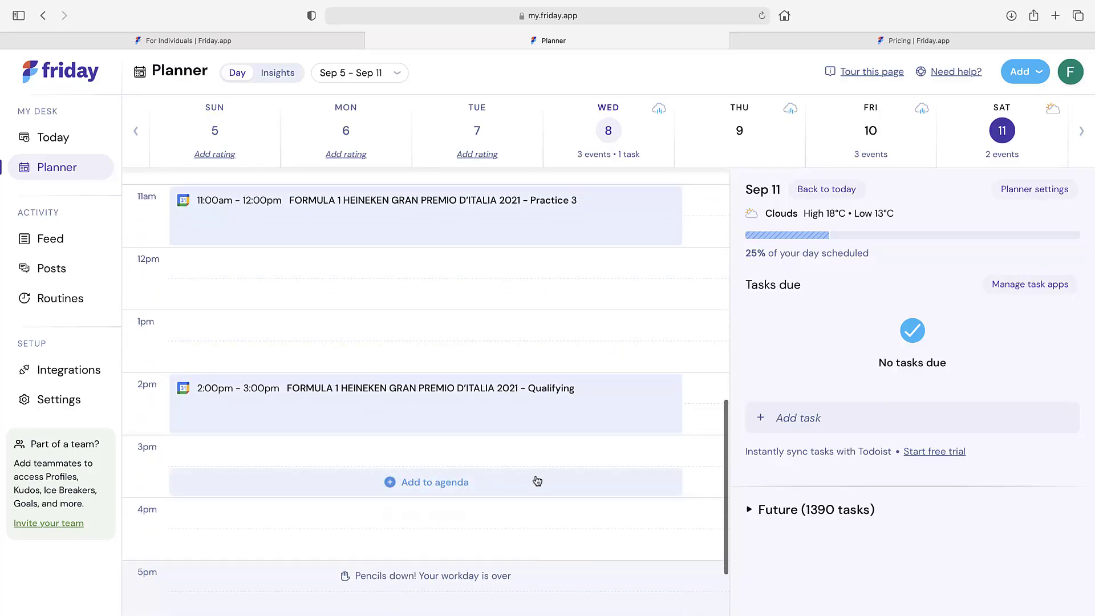
pyautogui.scroll(3, 542, 482)
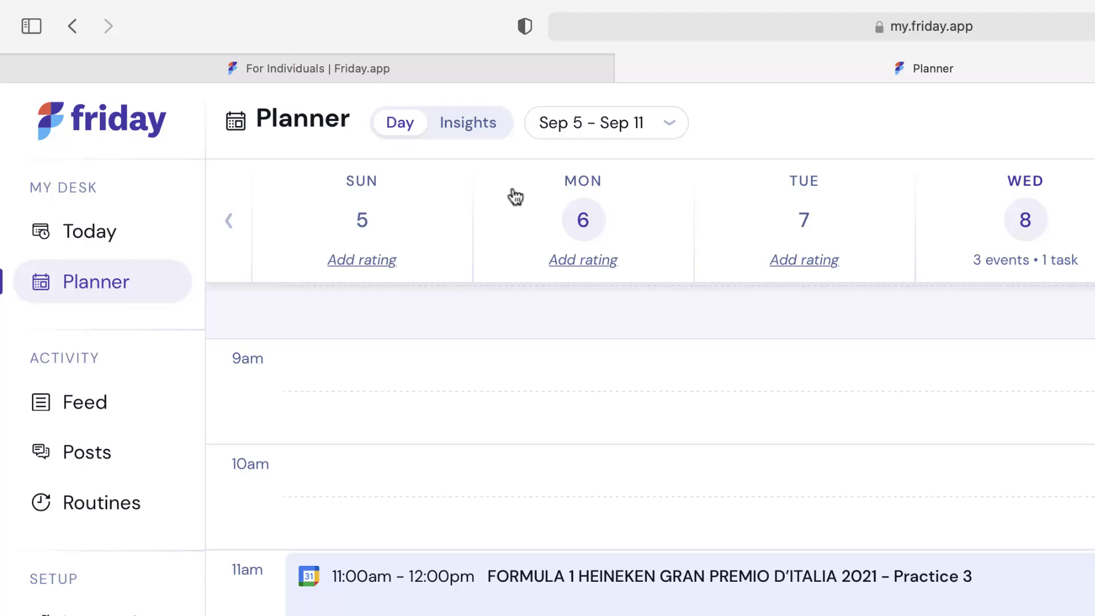
# - Try Insights, highlight the Multiple calendars, task syncing and Unlimited routines perks, then dismiss the upgrade offer
pyautogui.click(439, 117)
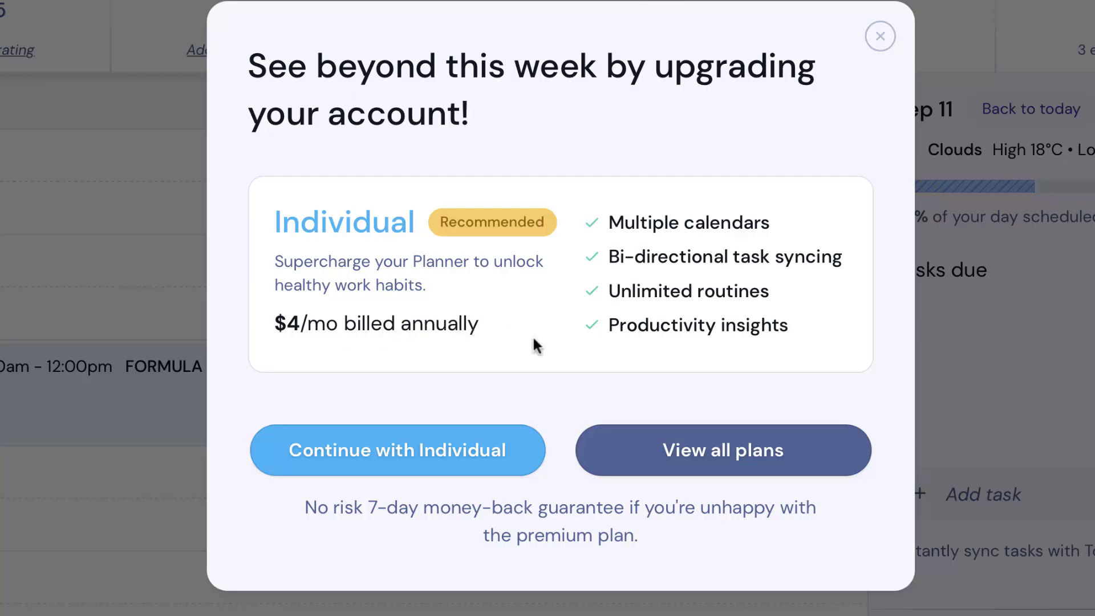
pyautogui.moveTo(630, 225); pyautogui.dragTo(770, 215)
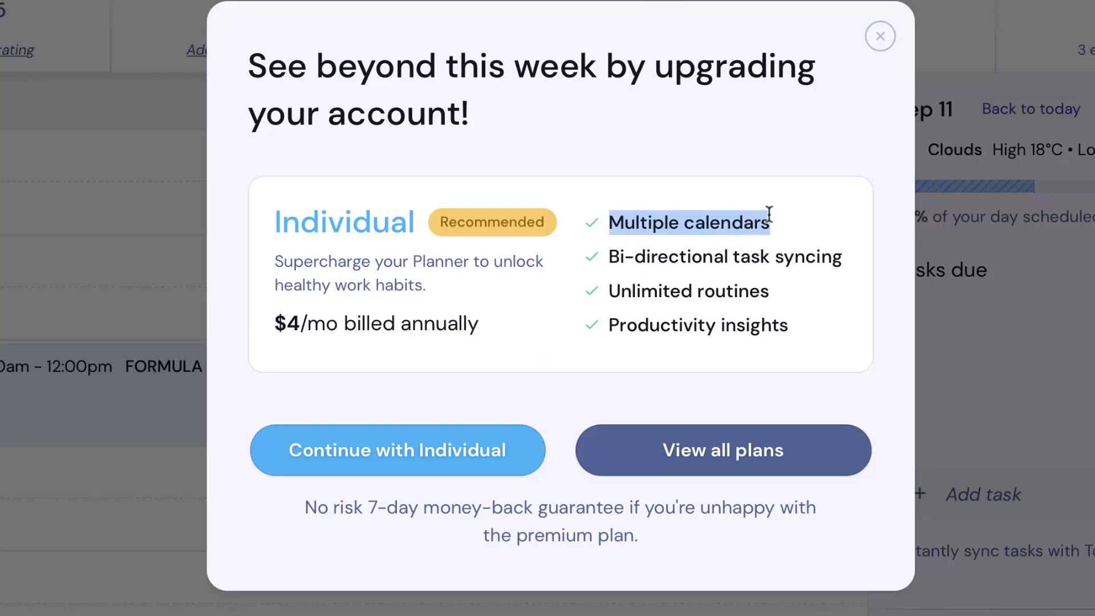
pyautogui.moveTo(615, 256); pyautogui.dragTo(850, 258)
pyautogui.moveTo(610, 292); pyautogui.dragTo(774, 288)
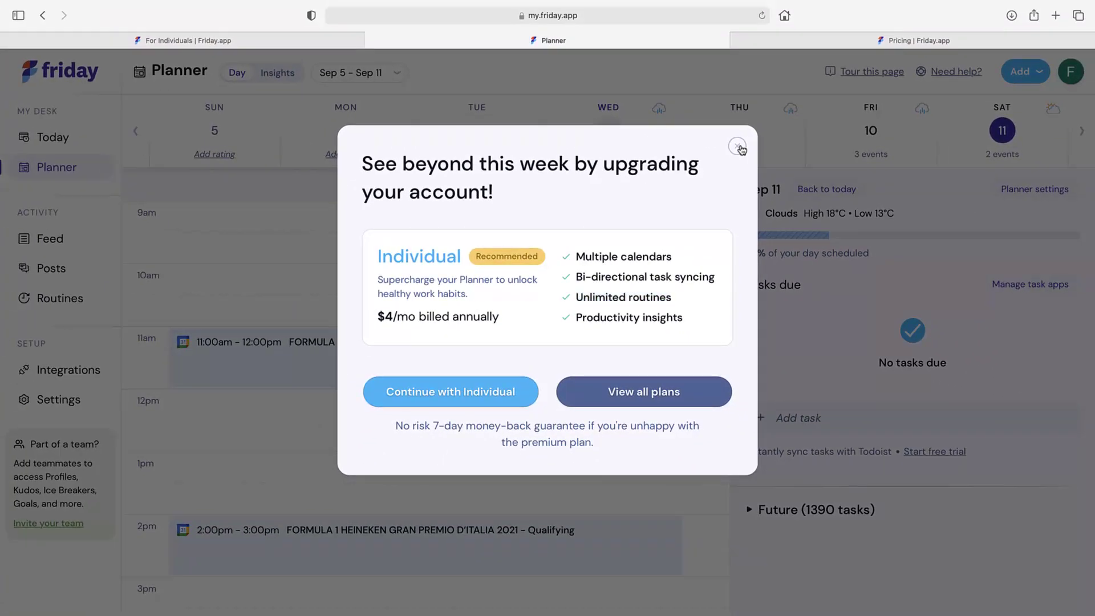
pyautogui.click(880, 36)
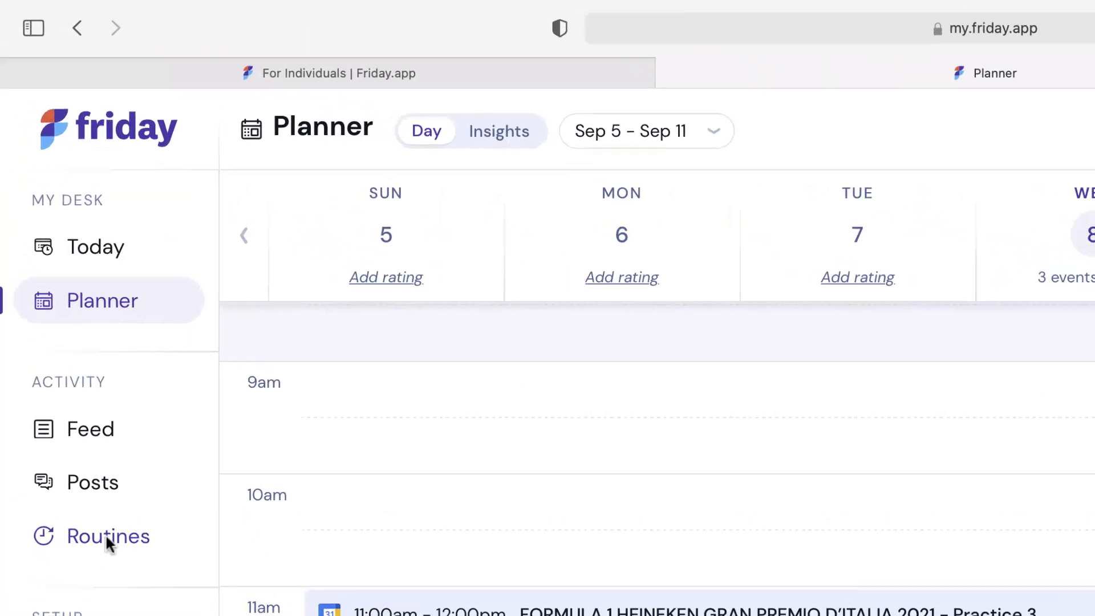
# - Go to the Routines templates and glance at the list of addable items
pyautogui.click(57, 299)
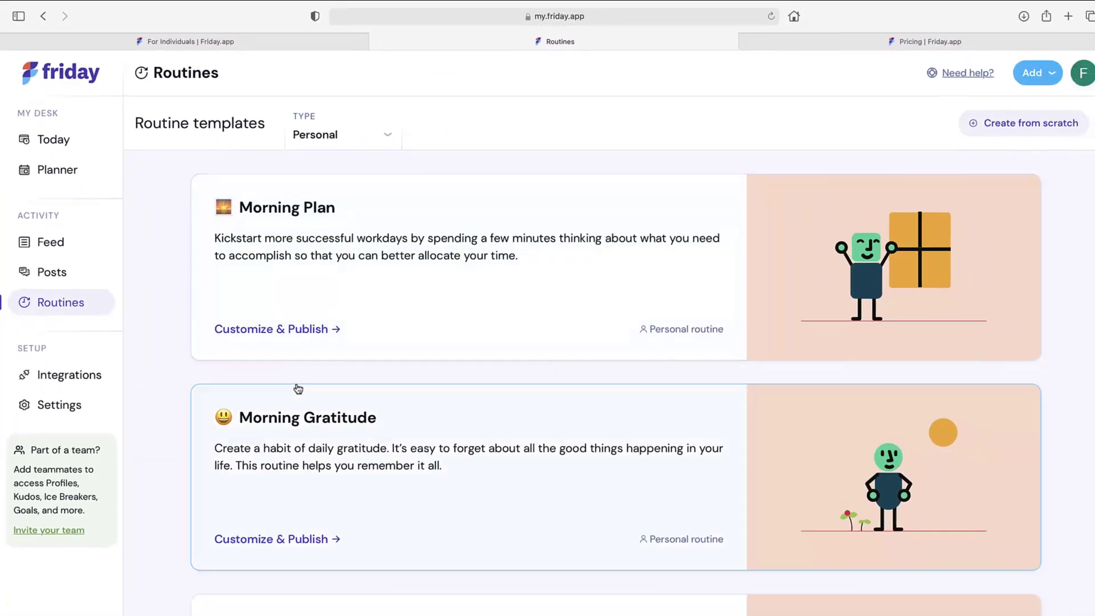
pyautogui.click(1035, 72)
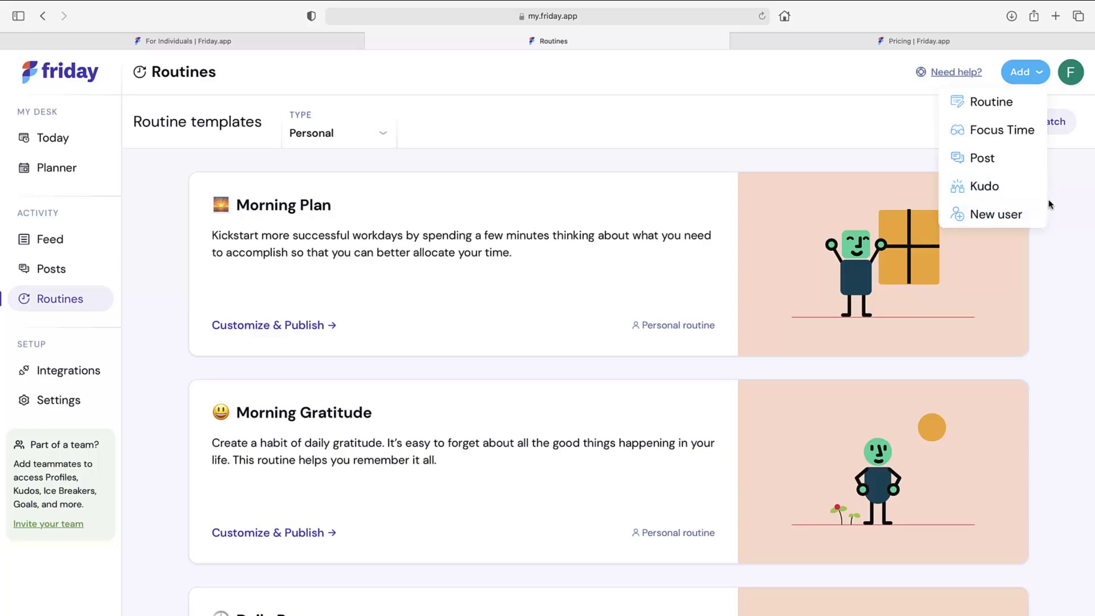
pyautogui.click(1049, 204)
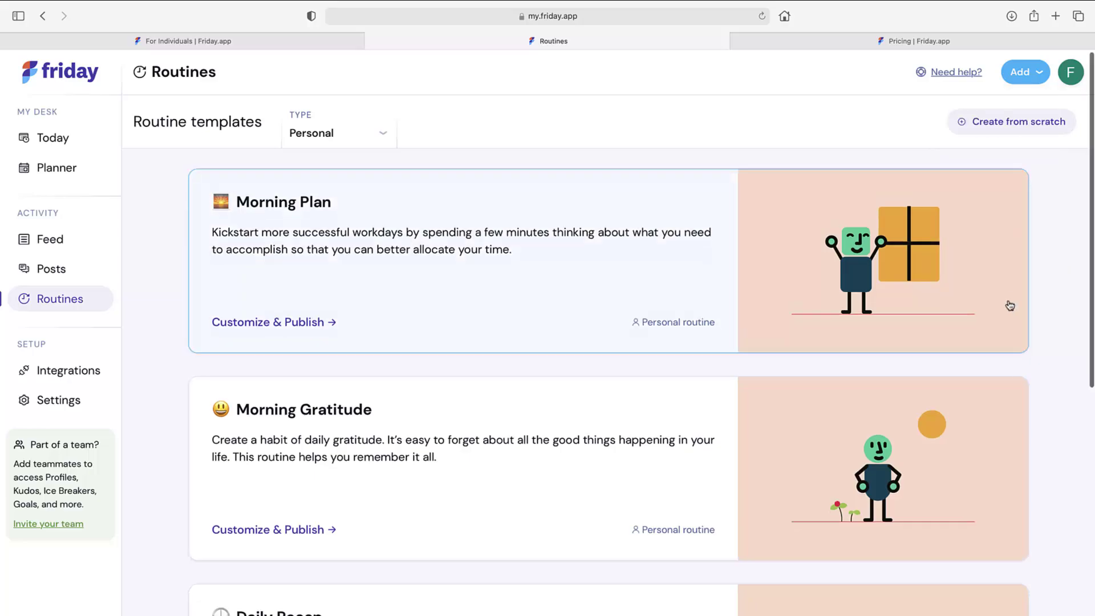
pyautogui.scroll(-5, 1010, 306)
pyautogui.scroll(5, 1008, 306)
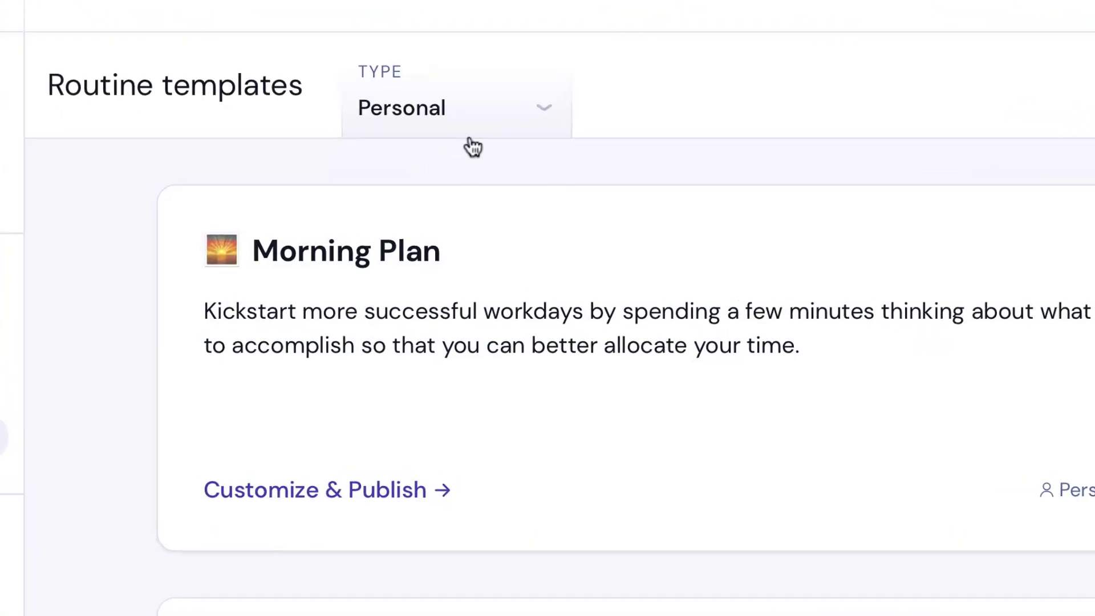
# - Filter routine Type to Team, then back to Personal, and scroll down to Weekly Review
pyautogui.click(344, 143)
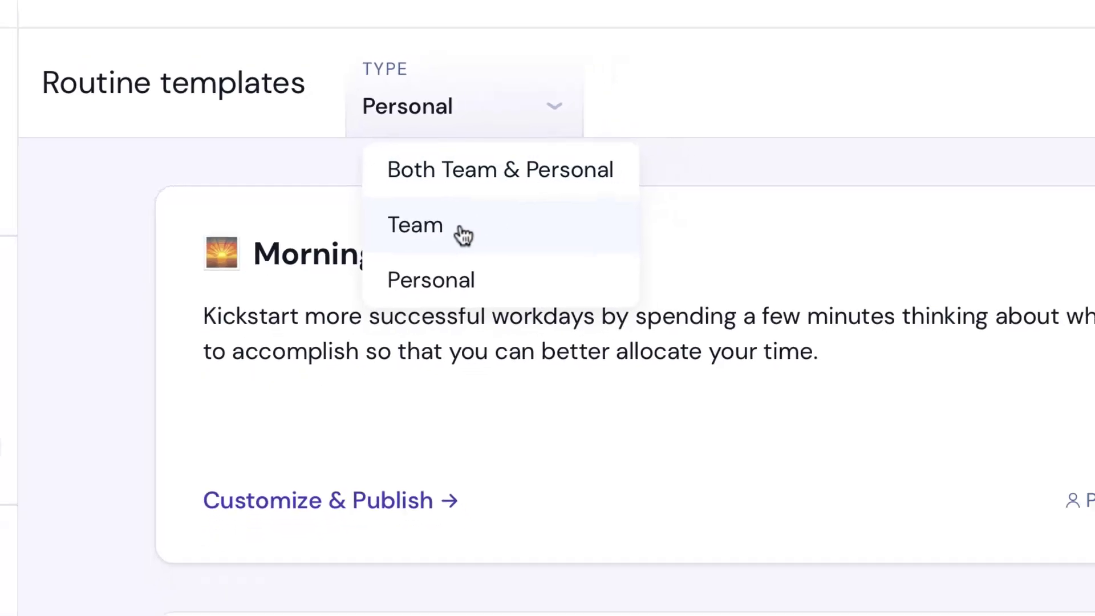
pyautogui.click(507, 231)
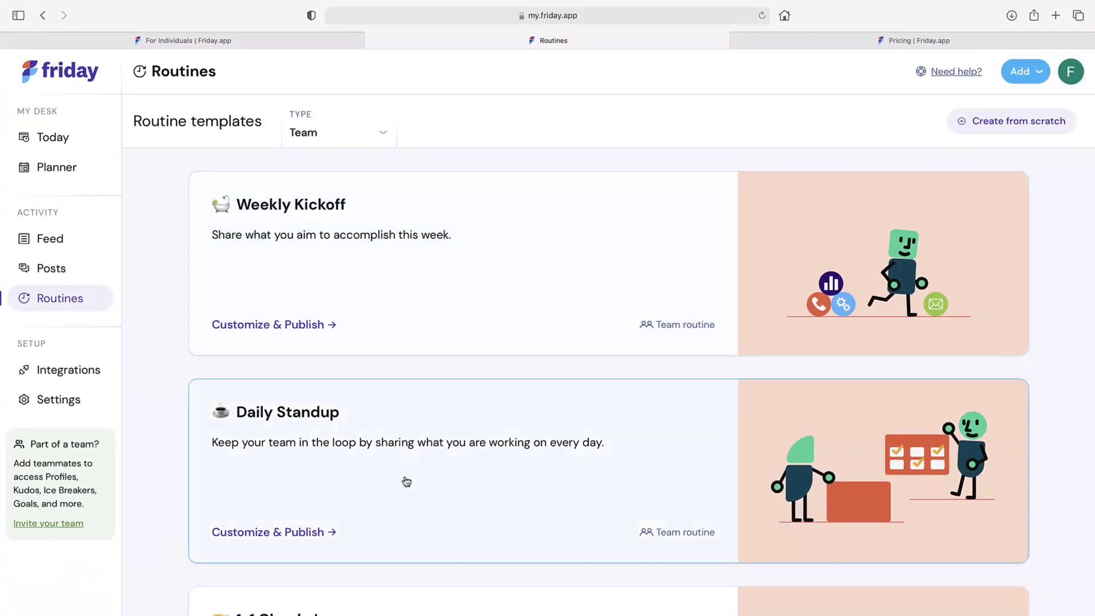
pyautogui.scroll(-5, 403, 479)
pyautogui.scroll(5, 403, 479)
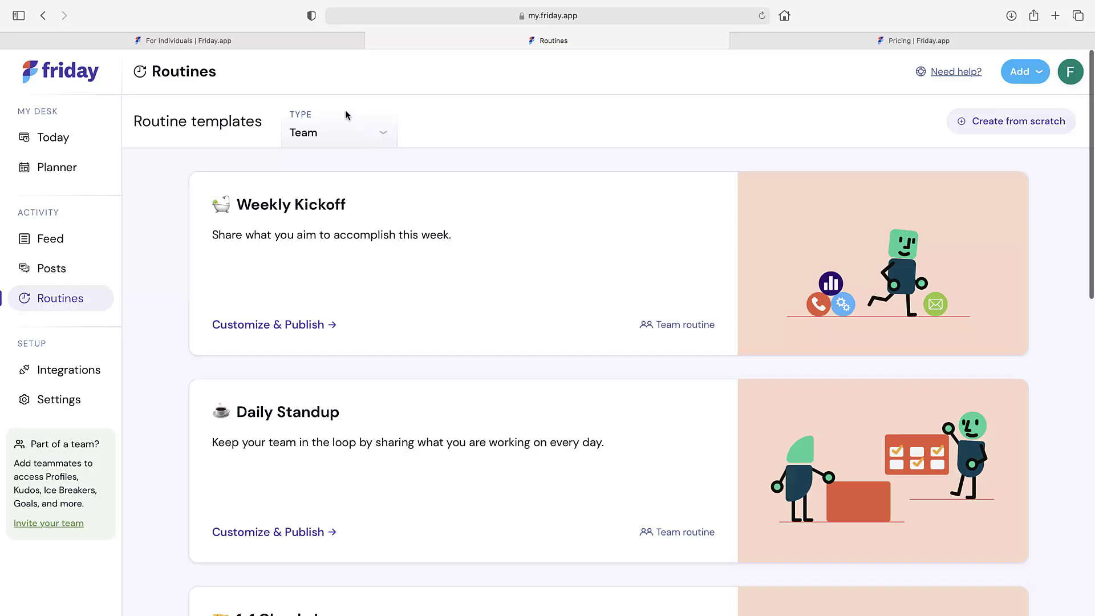
pyautogui.click(349, 131)
pyautogui.click(335, 214)
pyautogui.scroll(-10, 424, 338)
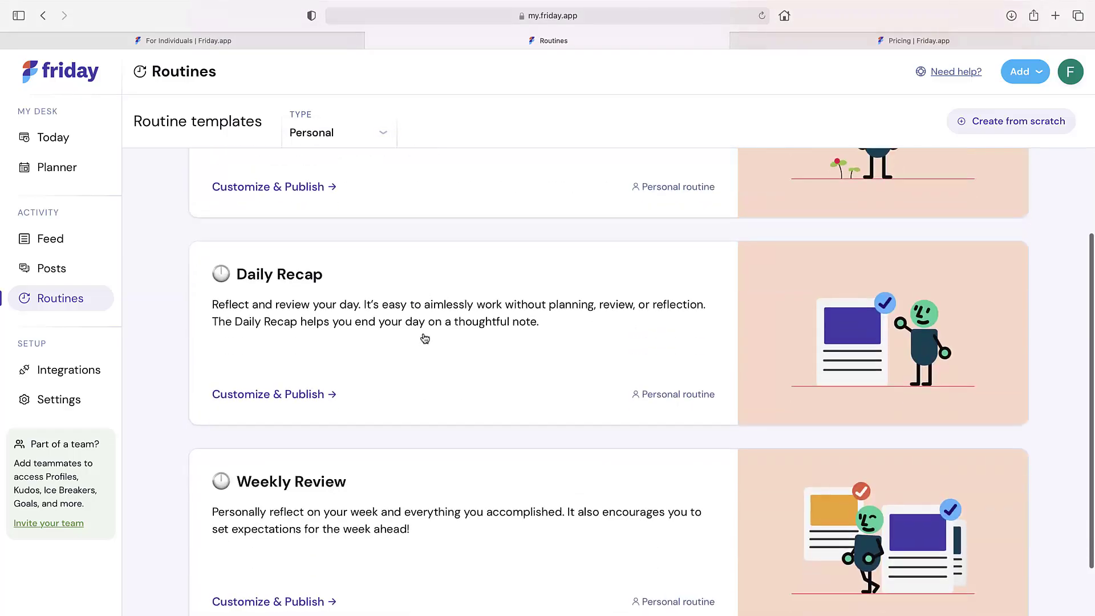
# - Edit the Weekly Review template and try the Goals power-up, dismissing the upgrade dialog
pyautogui.click(531, 382)
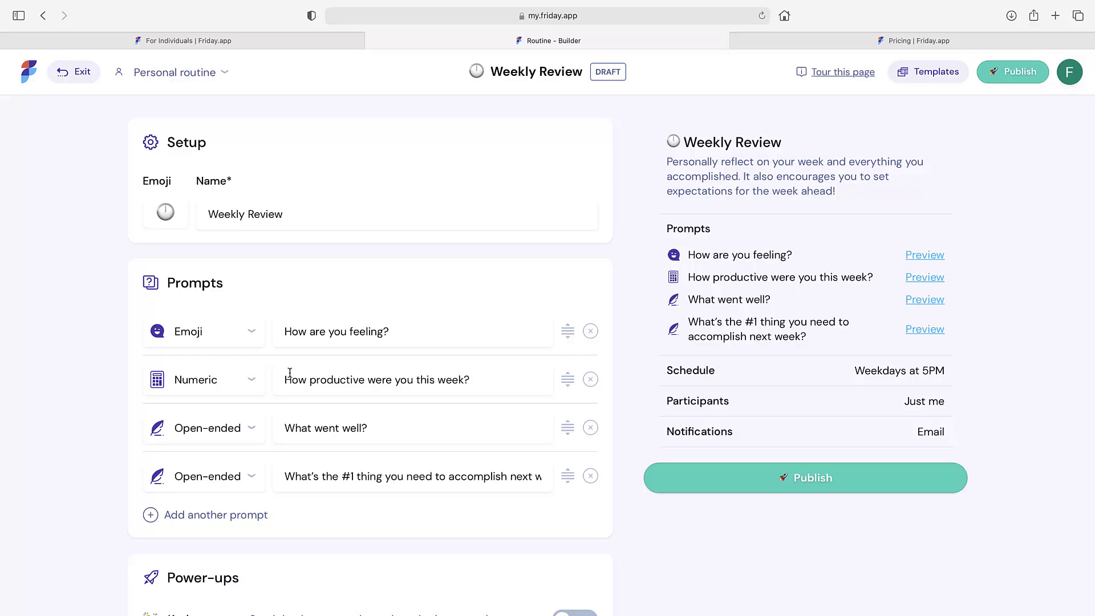
pyautogui.scroll(-3, 290, 372)
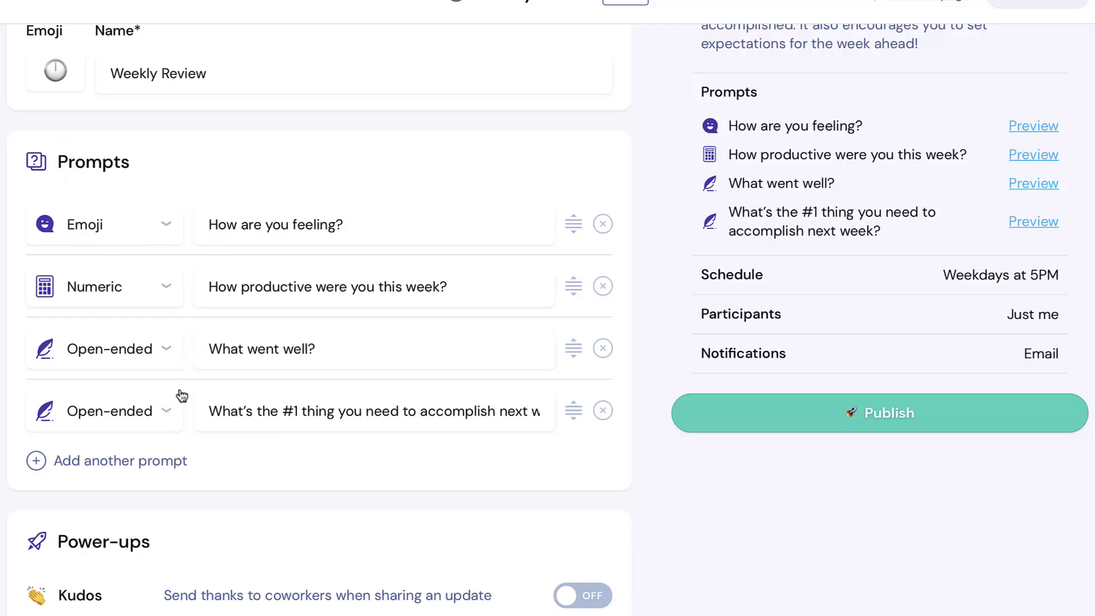
pyautogui.scroll(-3, 285, 494)
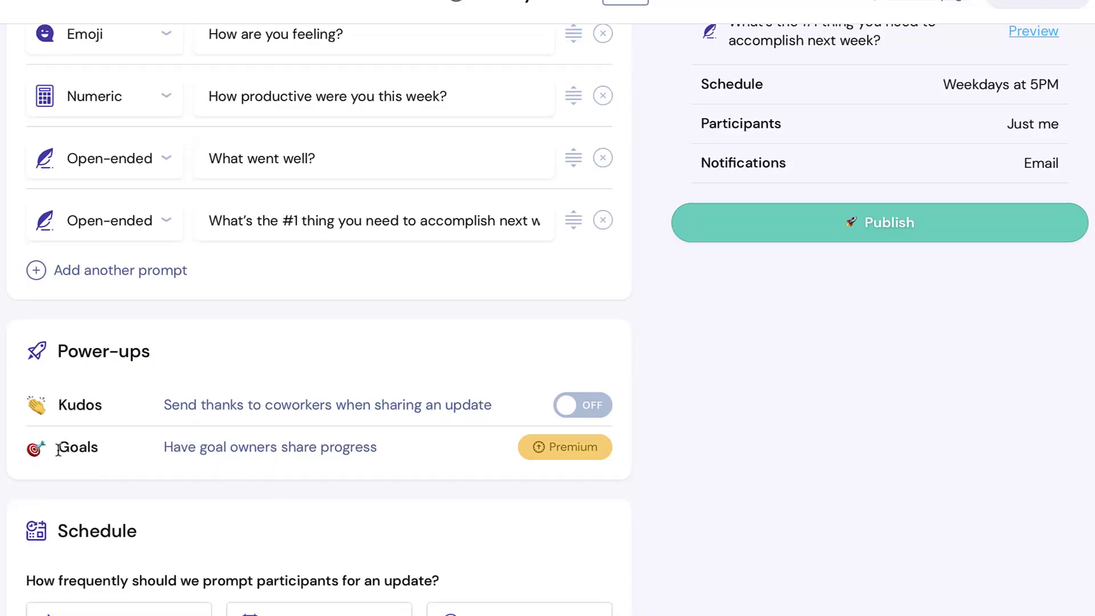
pyautogui.moveTo(590, 455)
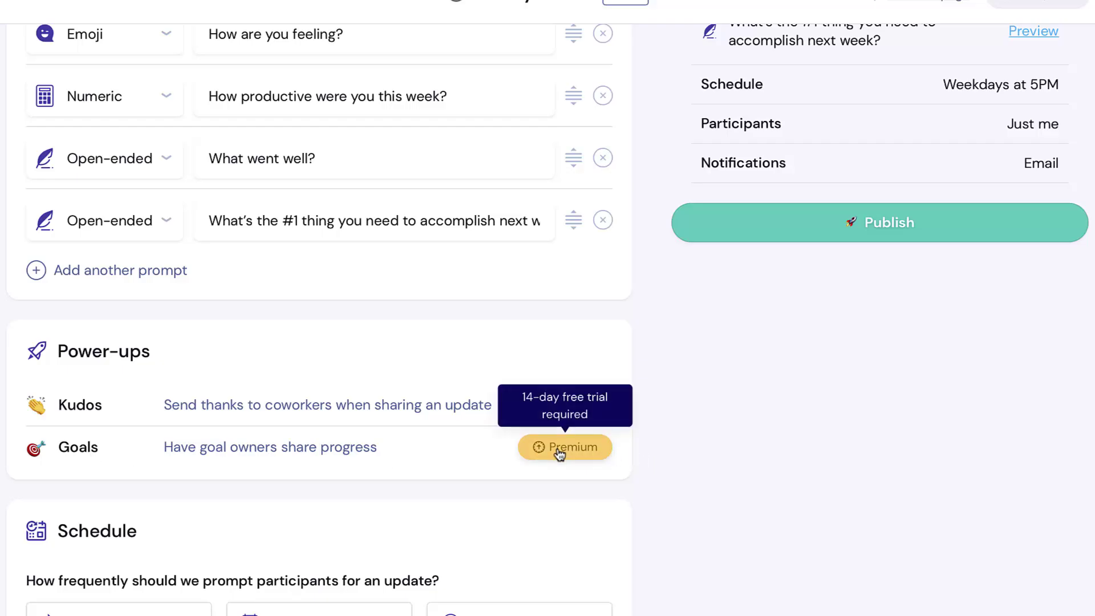
pyautogui.click(559, 453)
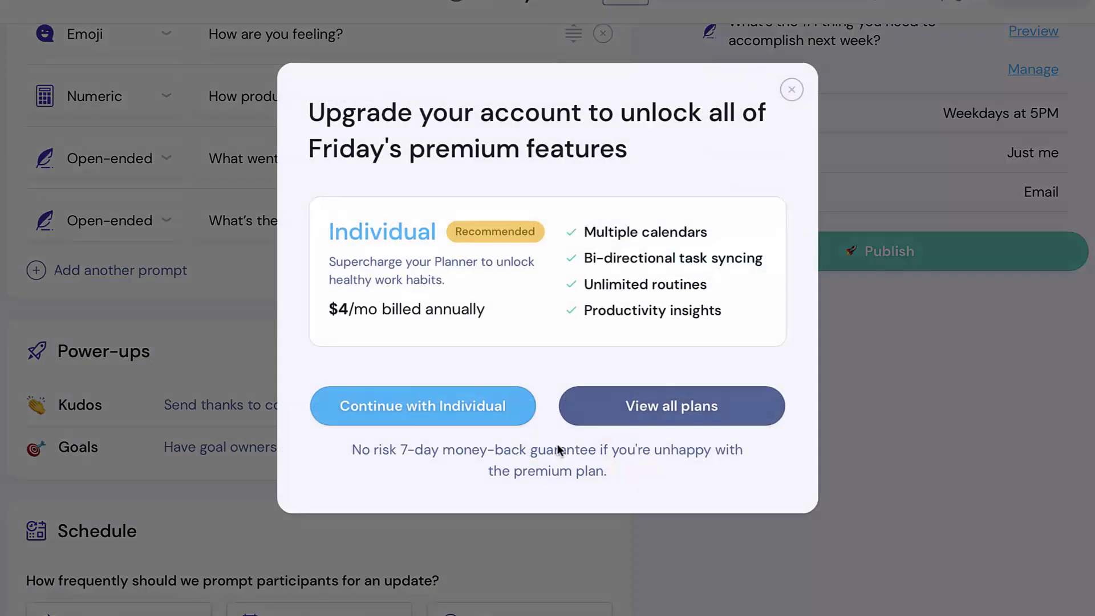
pyautogui.click(791, 91)
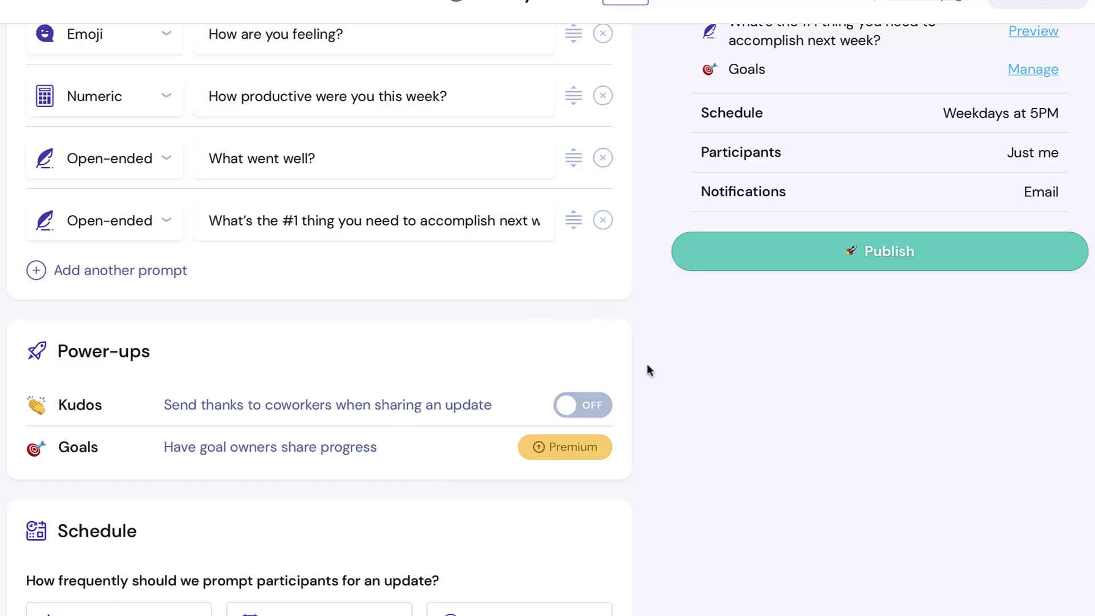
# - Preview the 'How are you feeling?' and 'What went well?' questions
pyautogui.scroll(5, 682, 297)
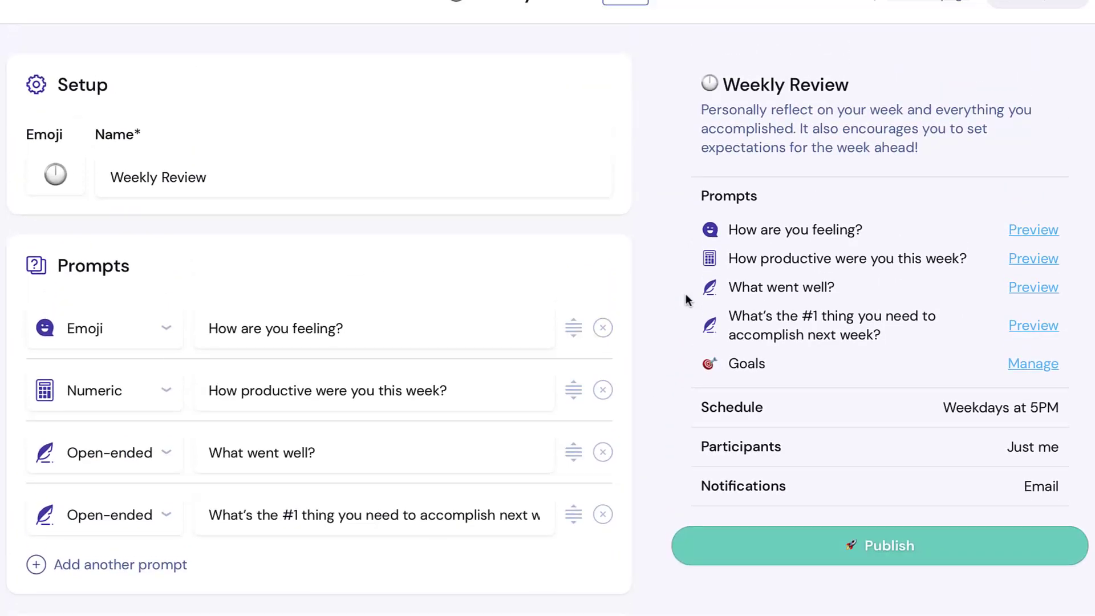
pyautogui.click(1043, 231)
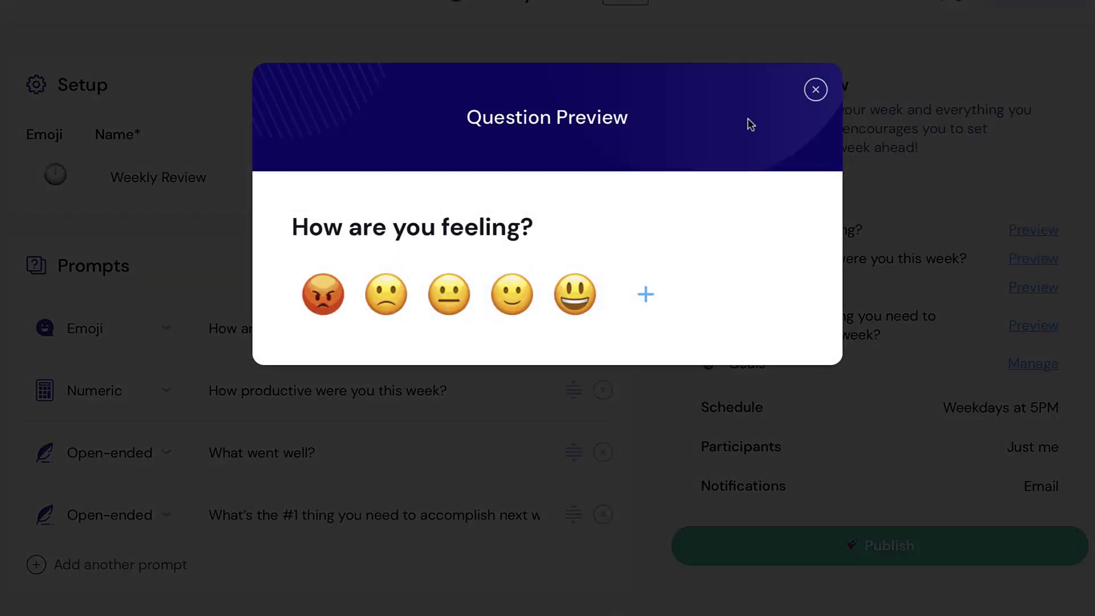
pyautogui.click(966, 284)
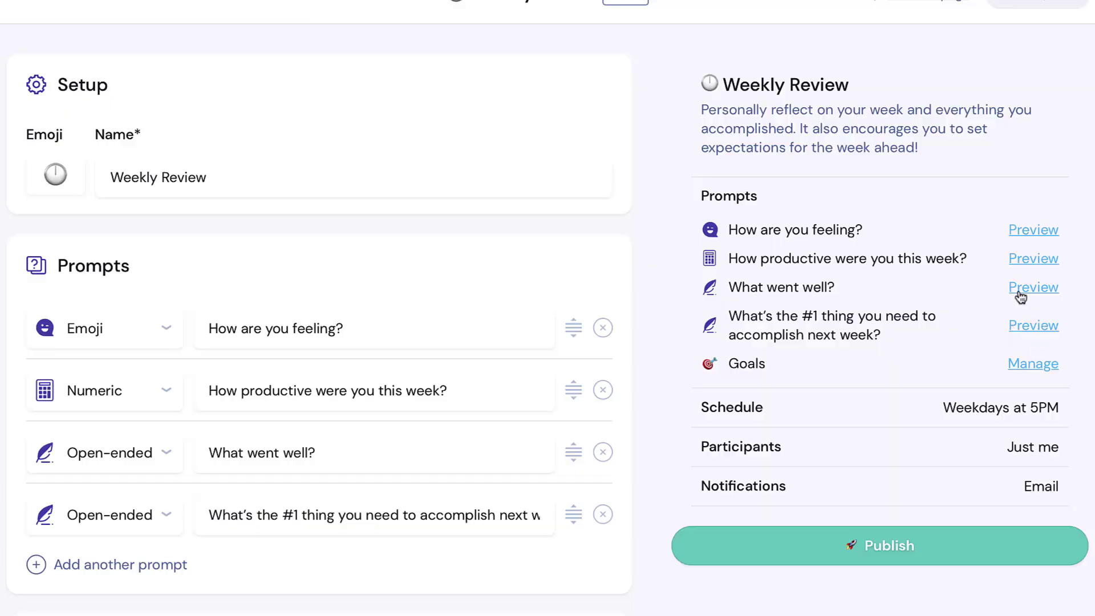
pyautogui.click(1027, 287)
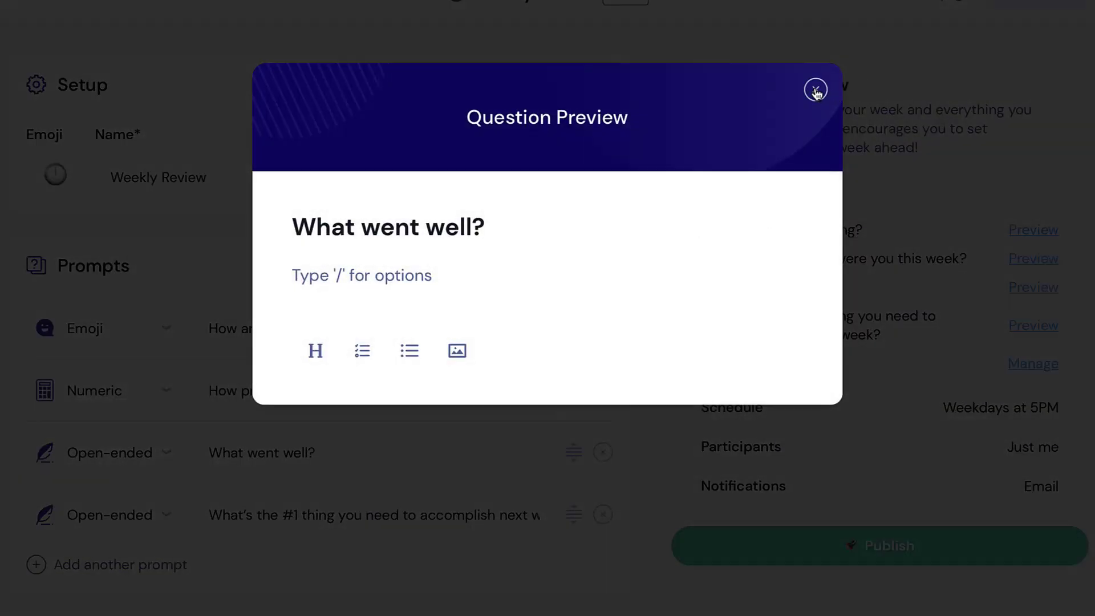
pyautogui.click(816, 90)
pyautogui.scroll(-8, 744, 398)
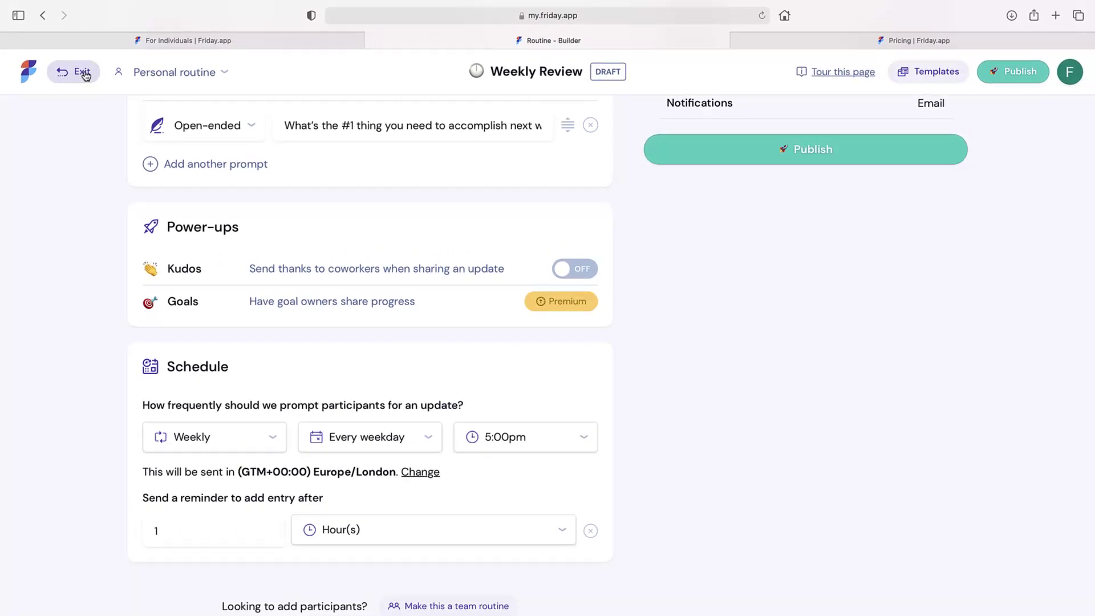
# - Exit and discard the unsaved Weekly Review routine, returning to the weekly planner
pyautogui.click(83, 71)
pyautogui.click(591, 271)
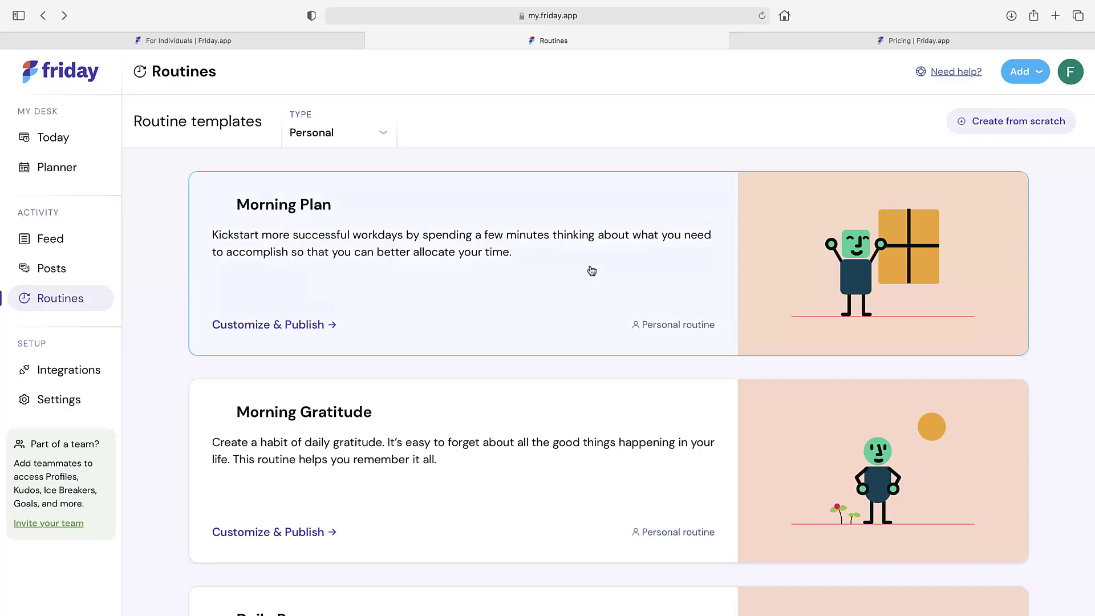
pyautogui.click(57, 166)
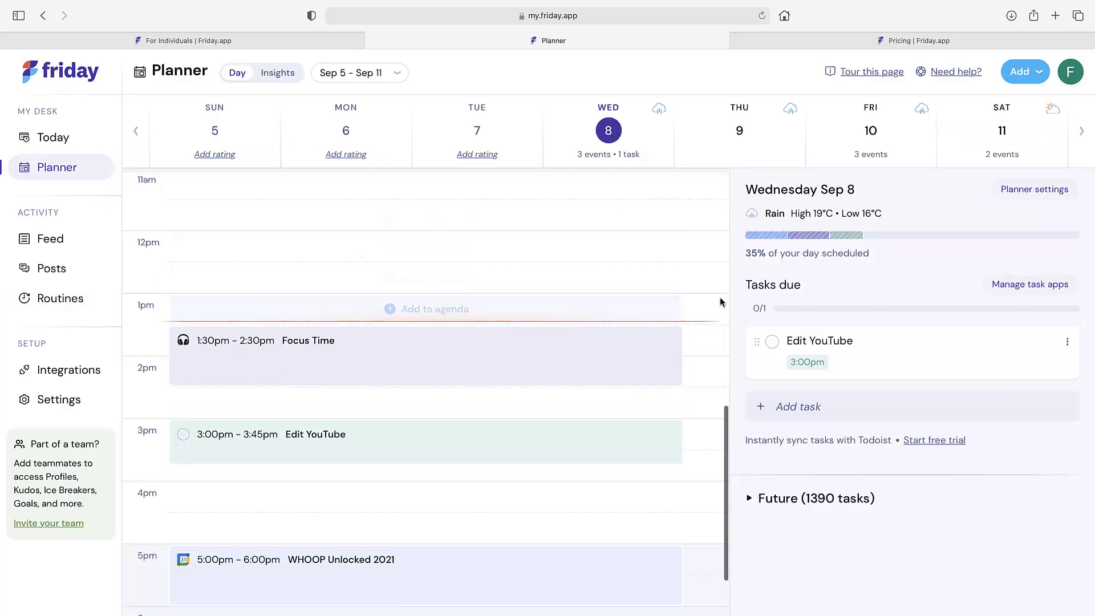
# - Go to the Today overview, scroll through it, and bring up the Plan day calendar view
pyautogui.click(57, 144)
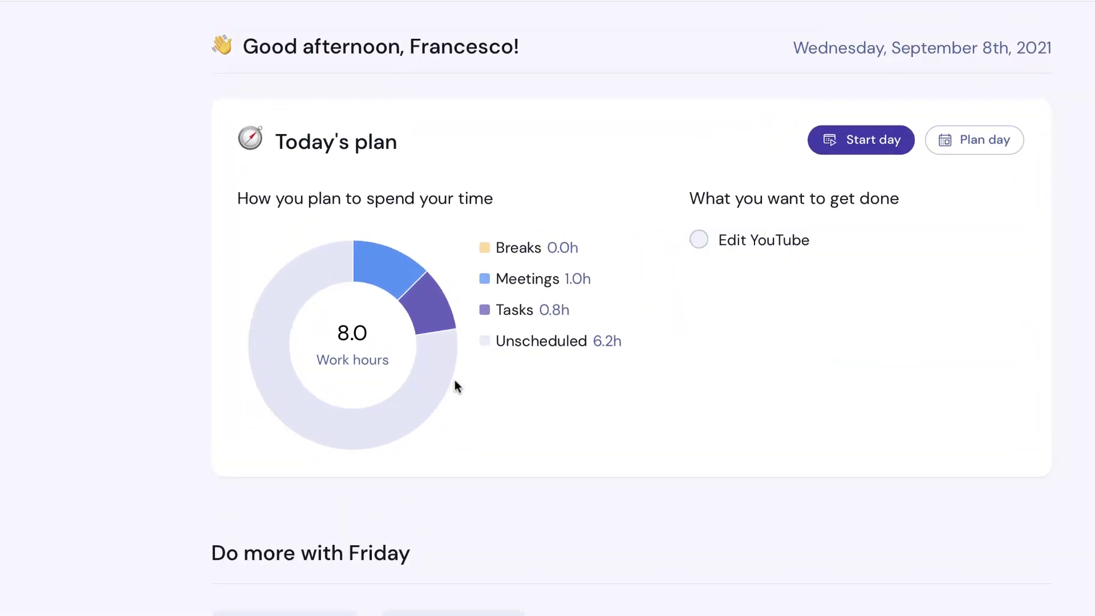
pyautogui.scroll(-5, 454, 383)
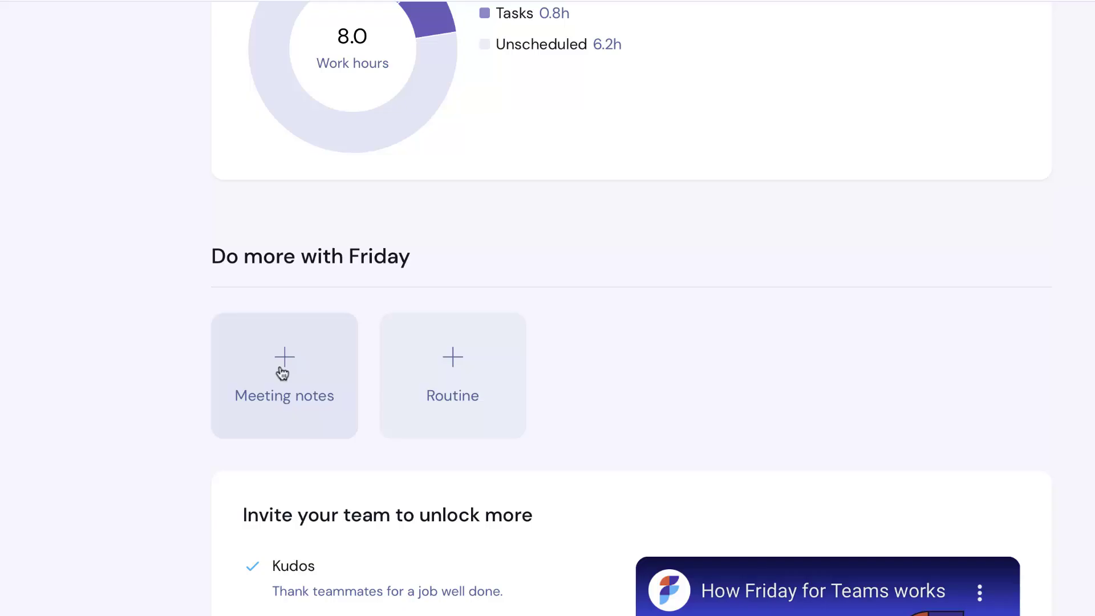
pyautogui.scroll(-4, 454, 388)
pyautogui.scroll(-3, 451, 387)
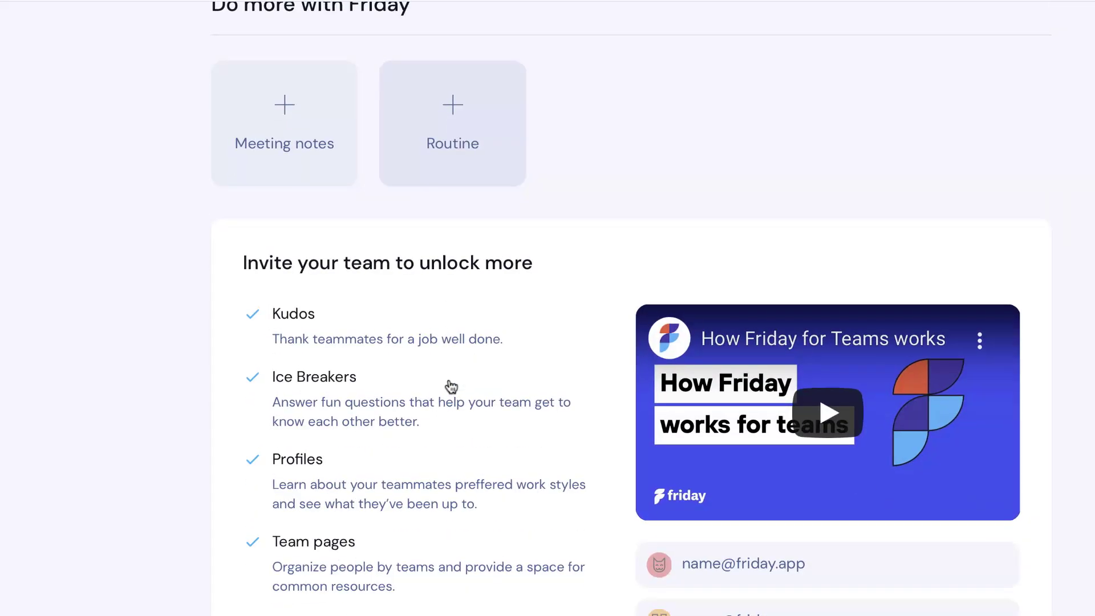
pyautogui.scroll(11, 498, 601)
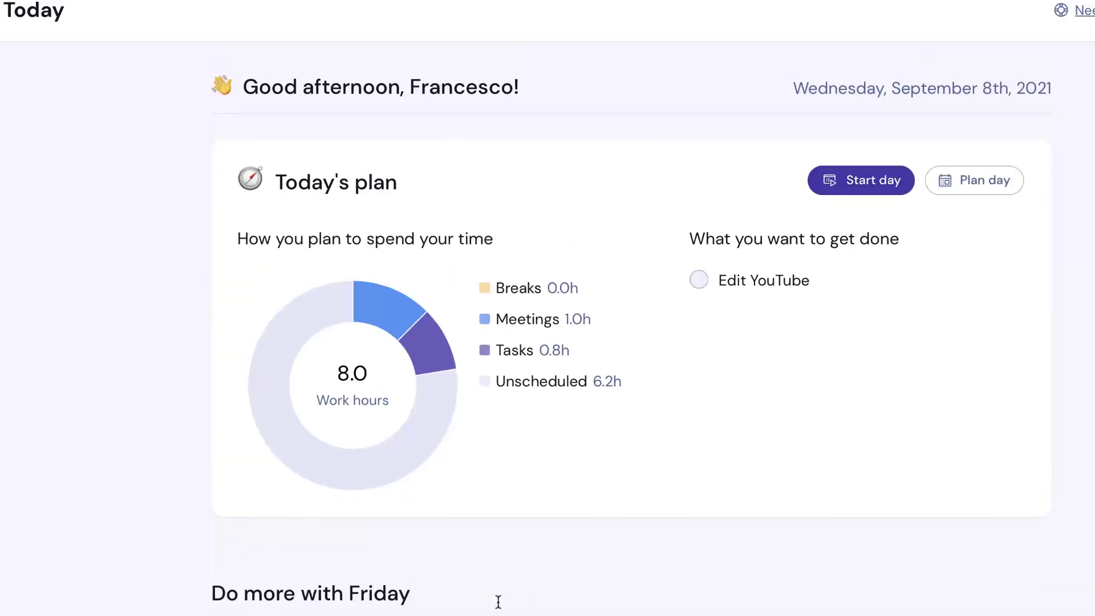
pyautogui.scroll(-1, 860, 283)
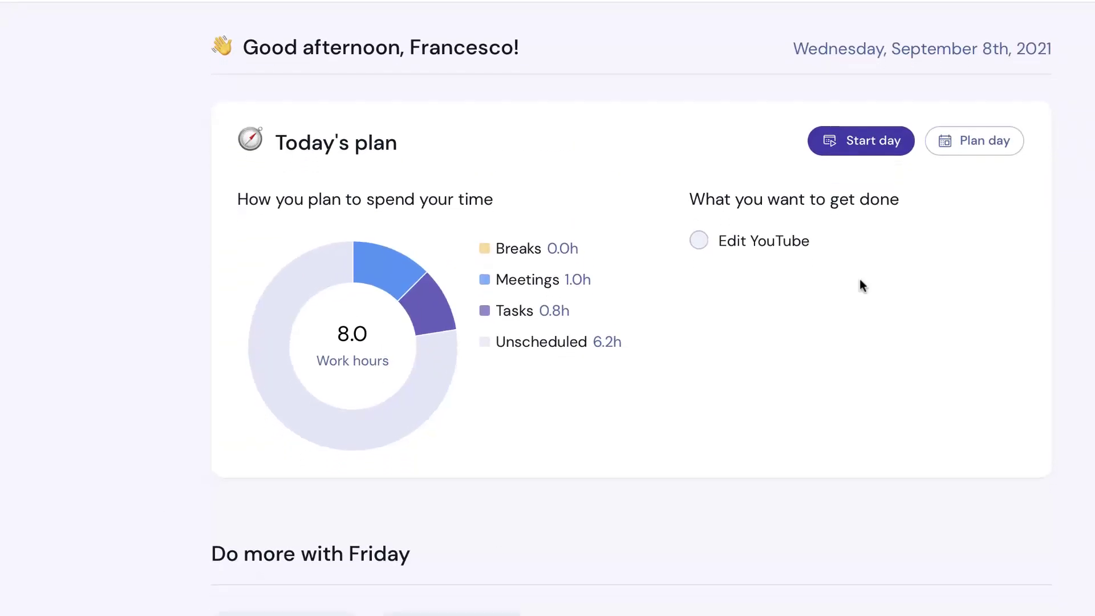
pyautogui.click(981, 143)
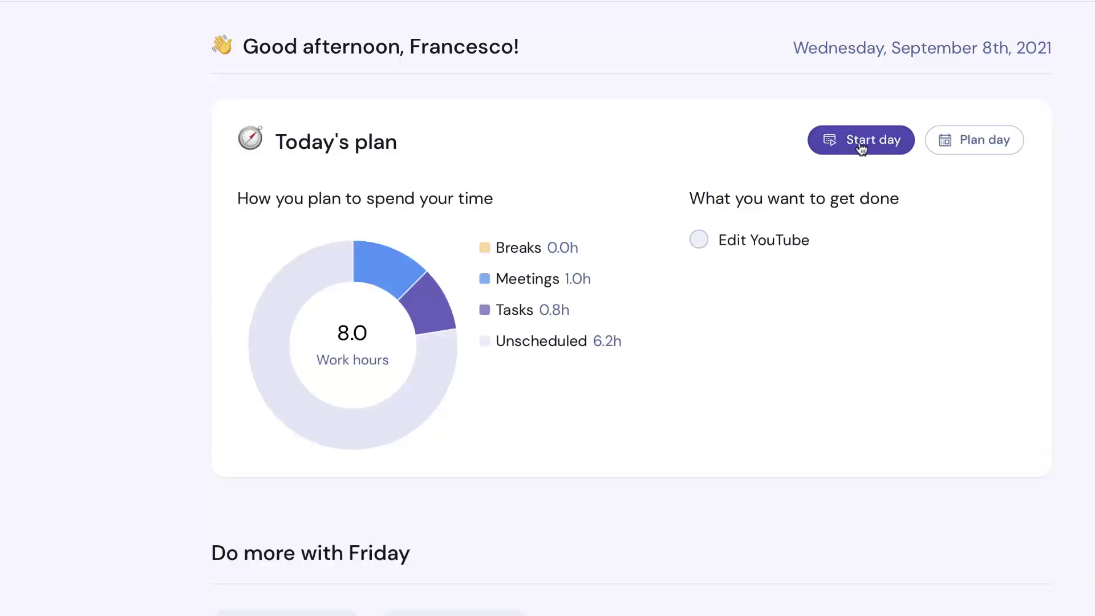
# - Start the day with Focus Time now at 1:28pm–2:28pm, and list Edit YouTube and WHOOP Unlocked 2021 for later
pyautogui.click(860, 145)
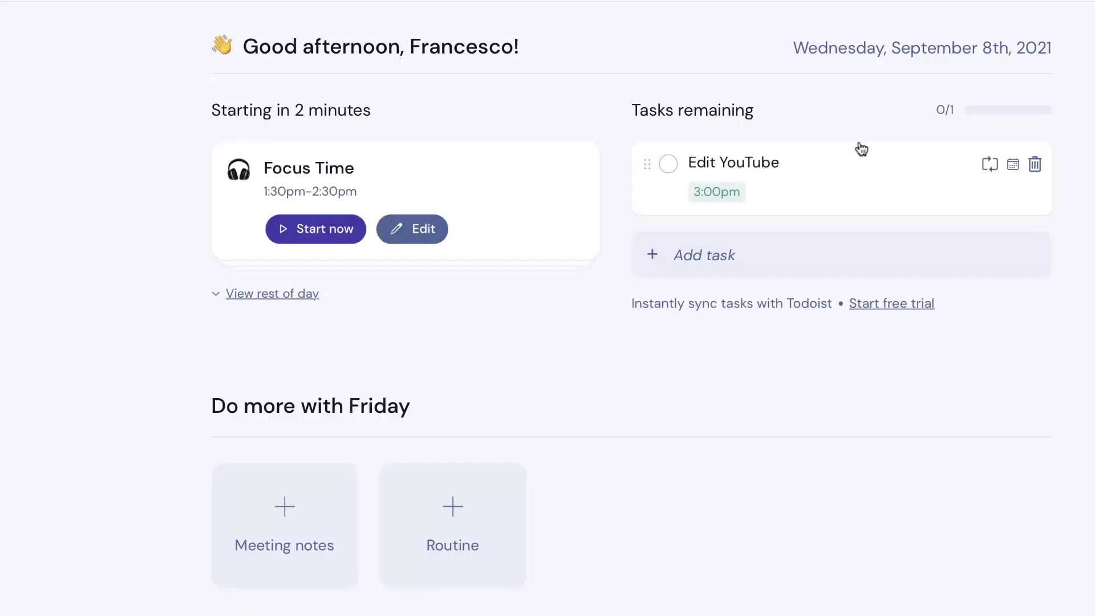
pyautogui.click(327, 244)
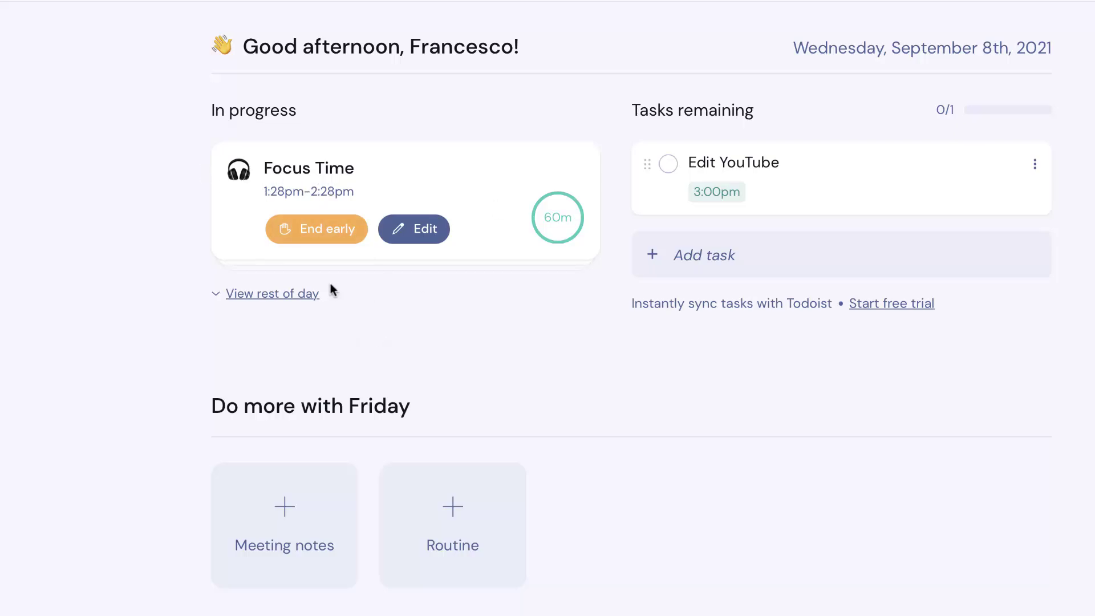
pyautogui.click(289, 291)
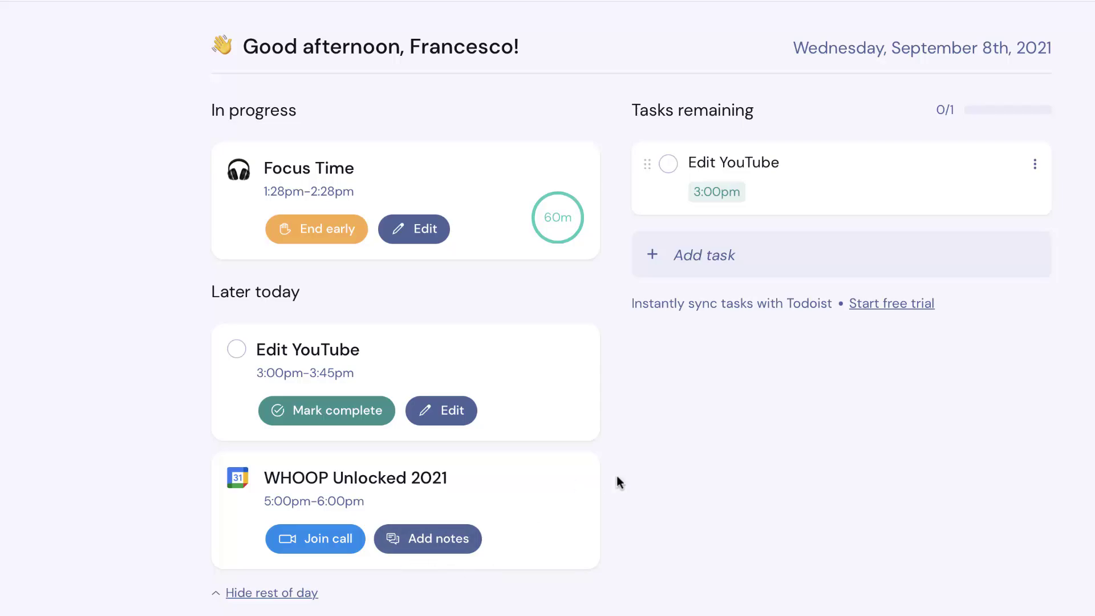
pyautogui.scroll(-4, 754, 443)
pyautogui.scroll(4, 755, 444)
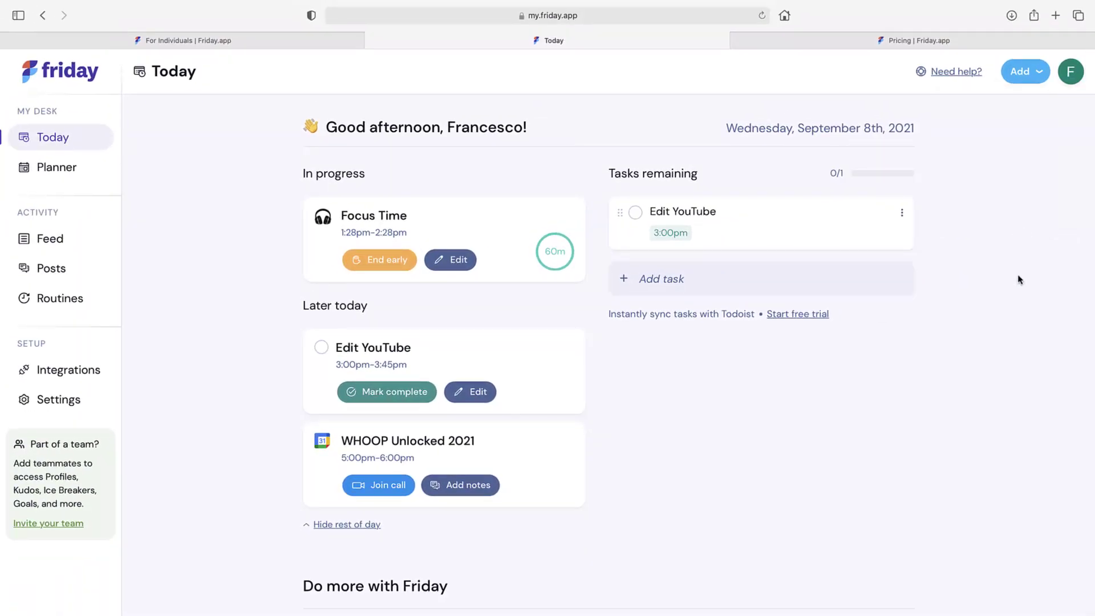
# - Open the weekly planner and dismiss the previous day's rating form without rating
pyautogui.click(51, 170)
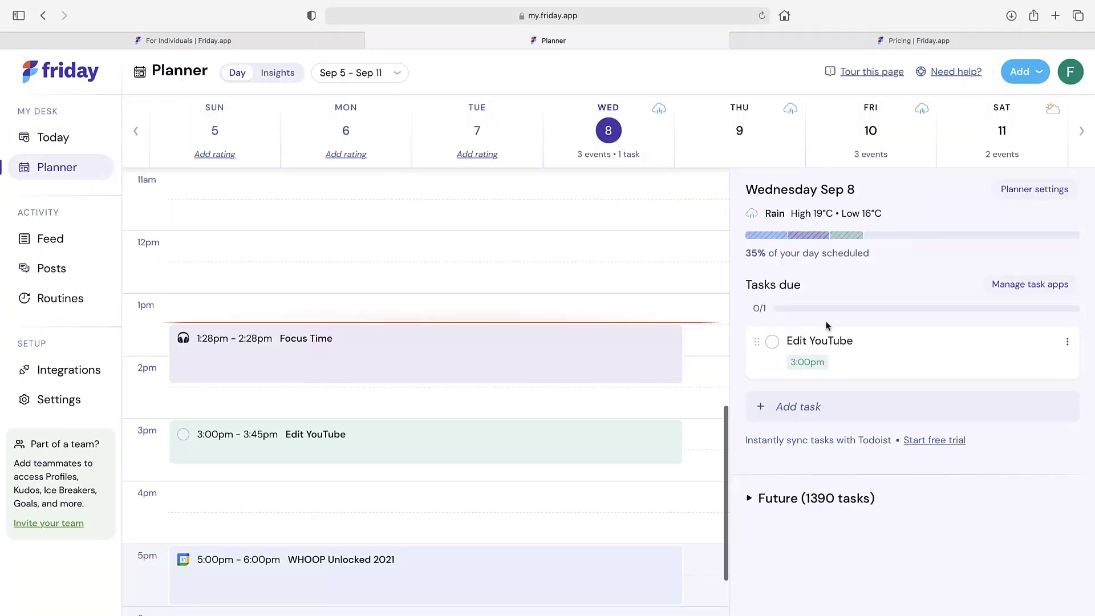
pyautogui.scroll(-1, 634, 365)
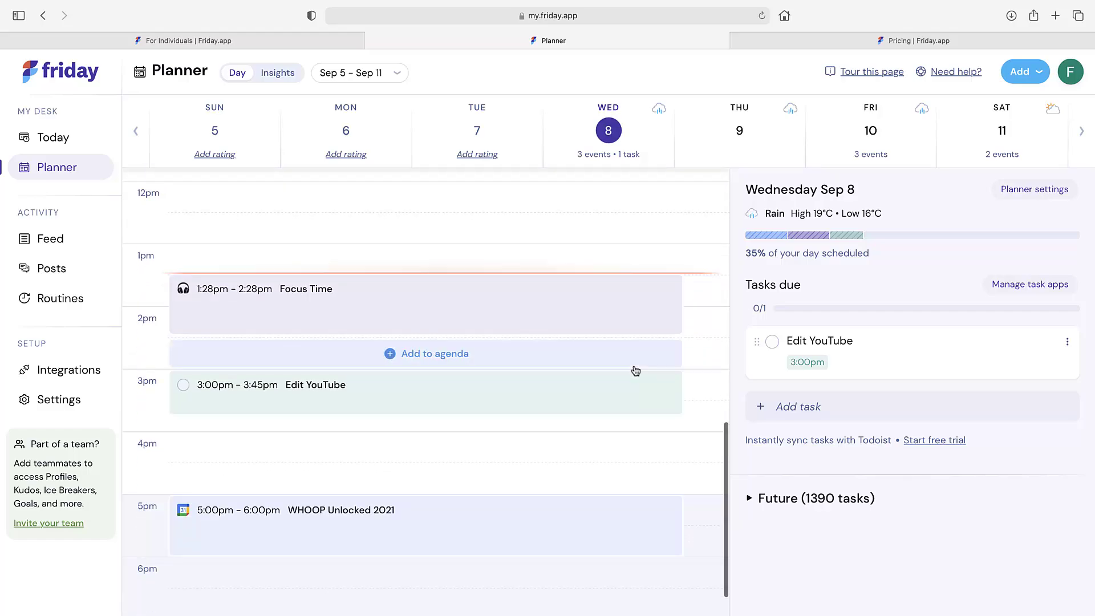
pyautogui.scroll(-1, 634, 368)
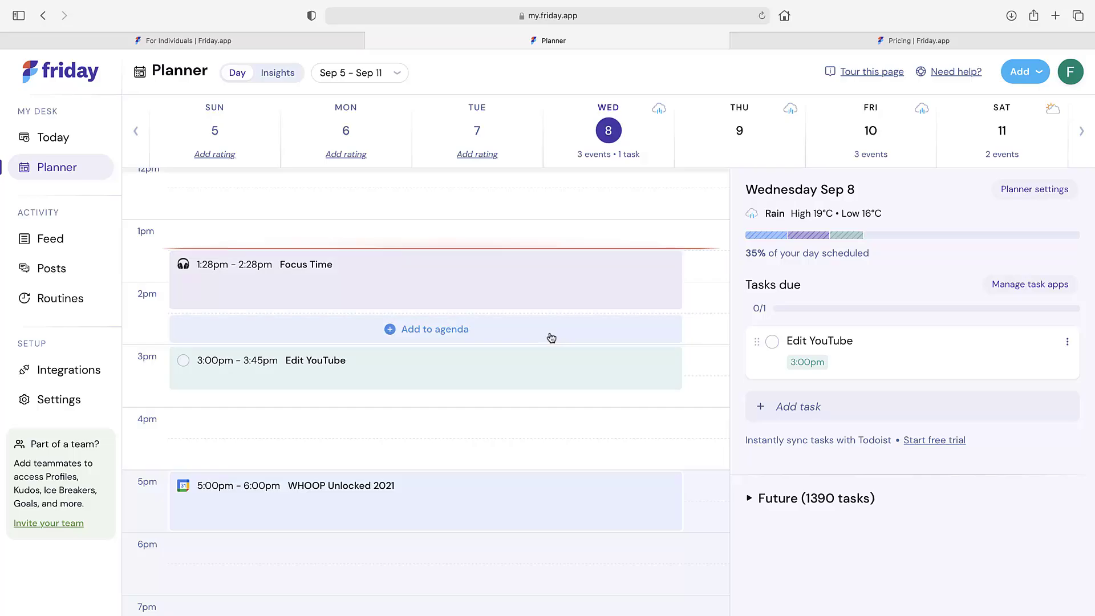
pyautogui.click(479, 155)
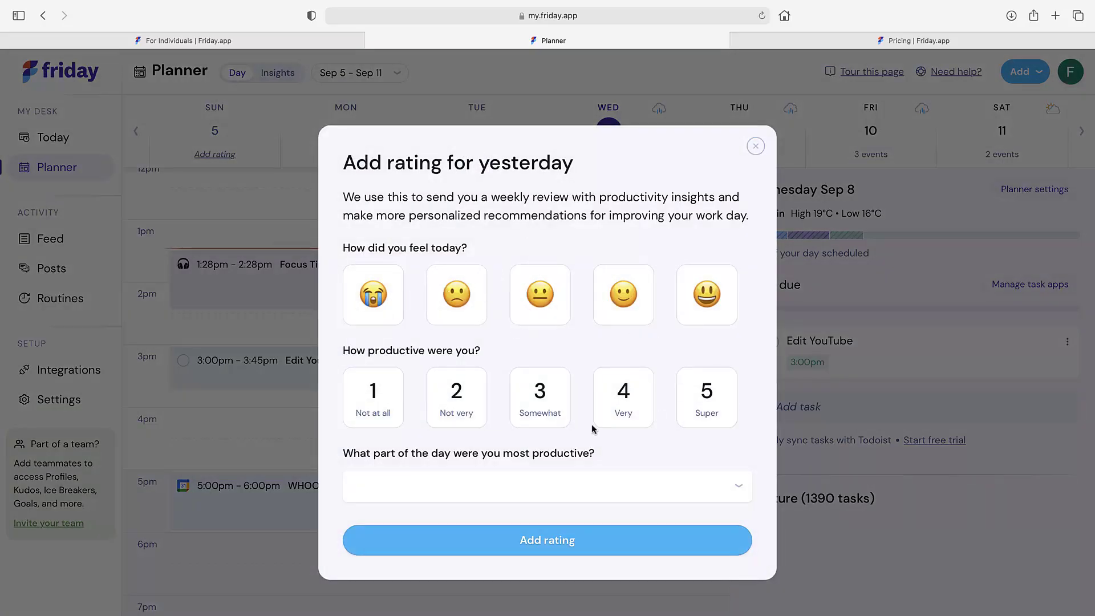
pyautogui.click(754, 149)
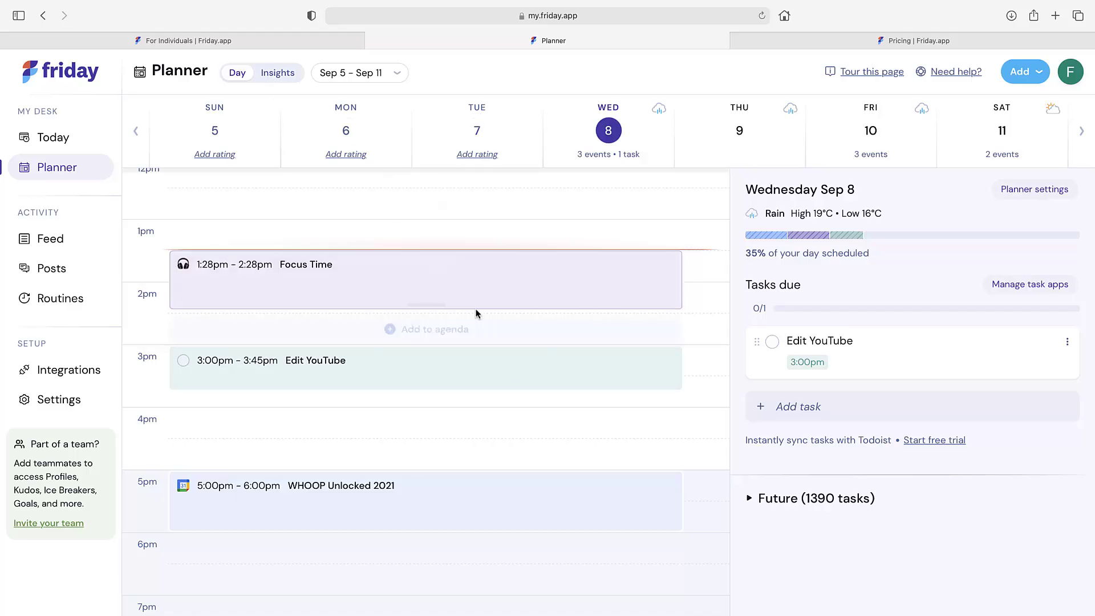
pyautogui.scroll(-3, 533, 409)
pyautogui.scroll(3, 534, 408)
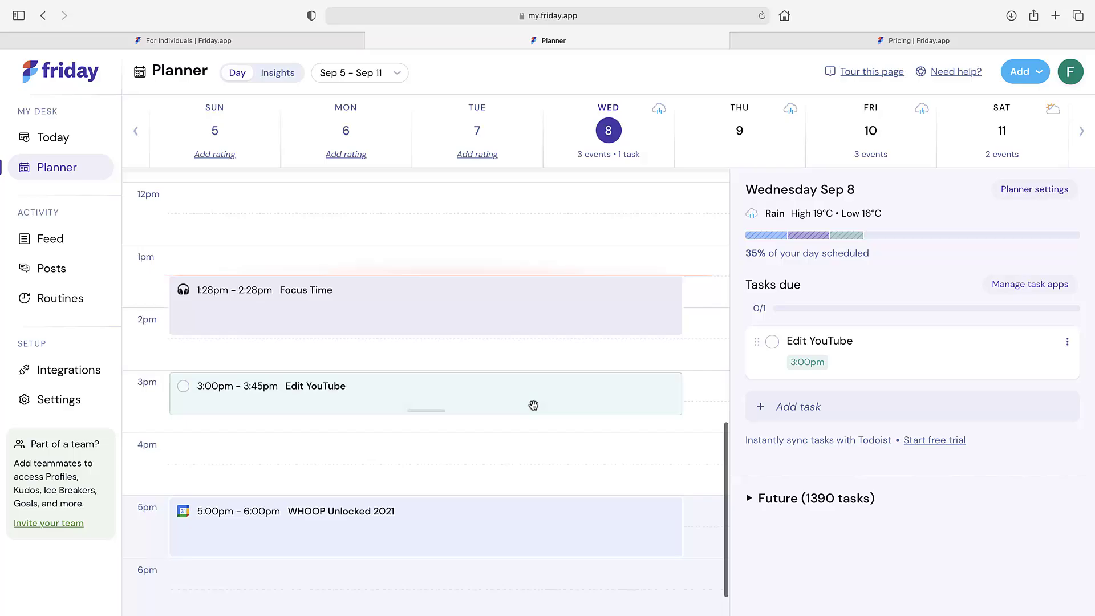
# - Visit Settings and Today, then return to the Planner showing Wednesday Sep 8 at 35% scheduled
pyautogui.click(60, 400)
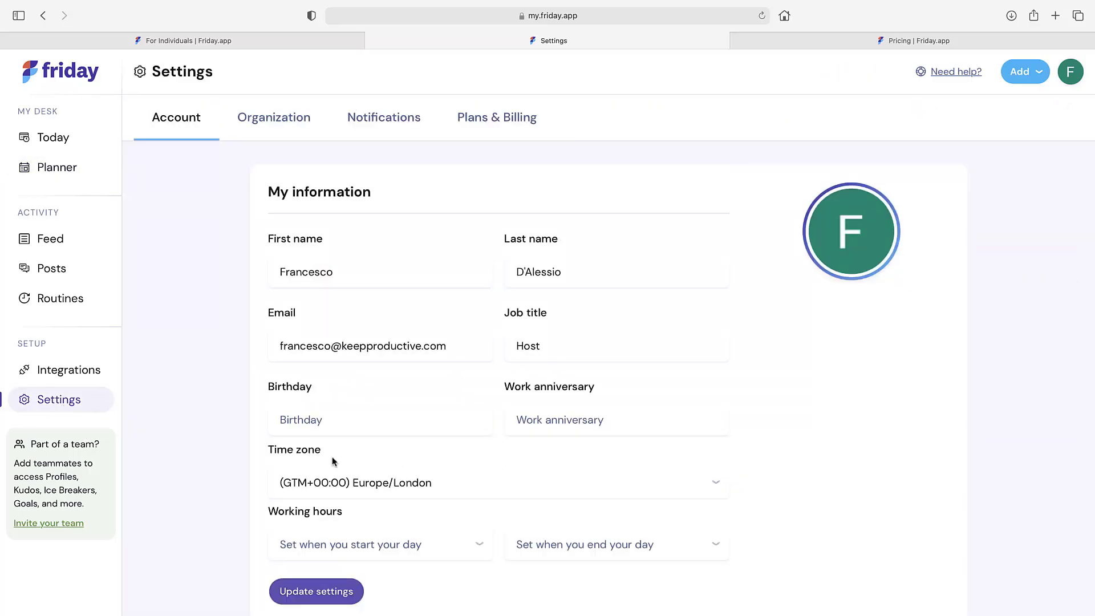
pyautogui.scroll(-2, 335, 434)
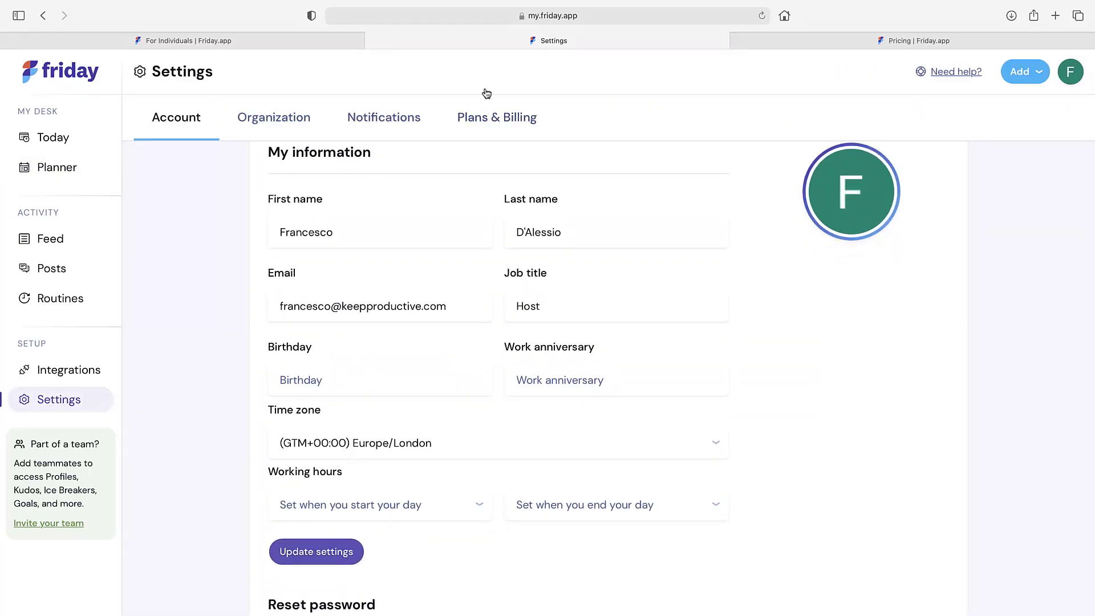
pyautogui.click(57, 140)
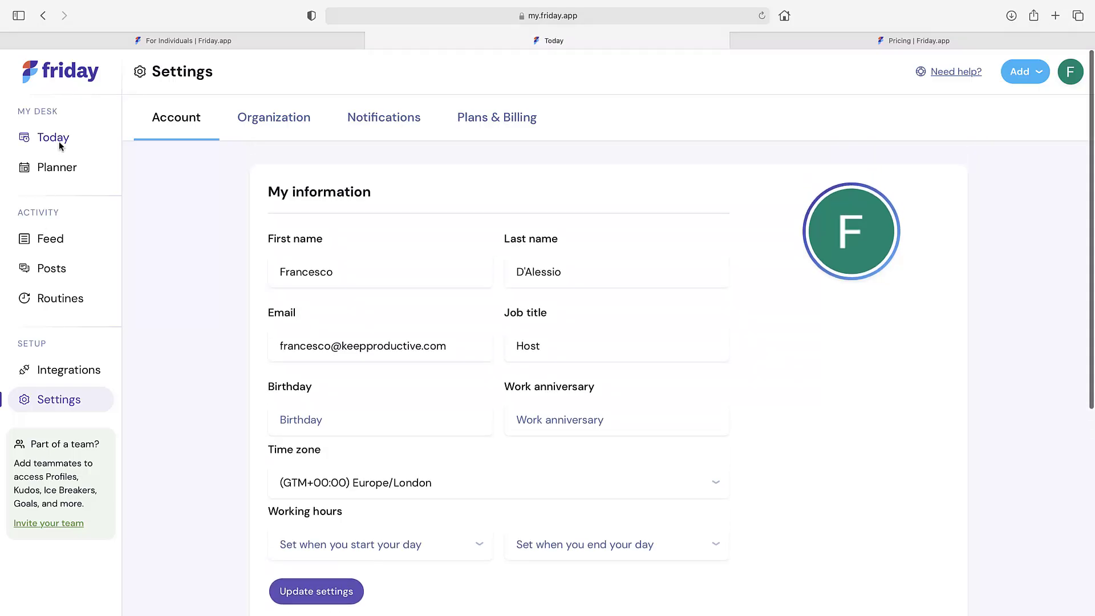
pyautogui.click(89, 168)
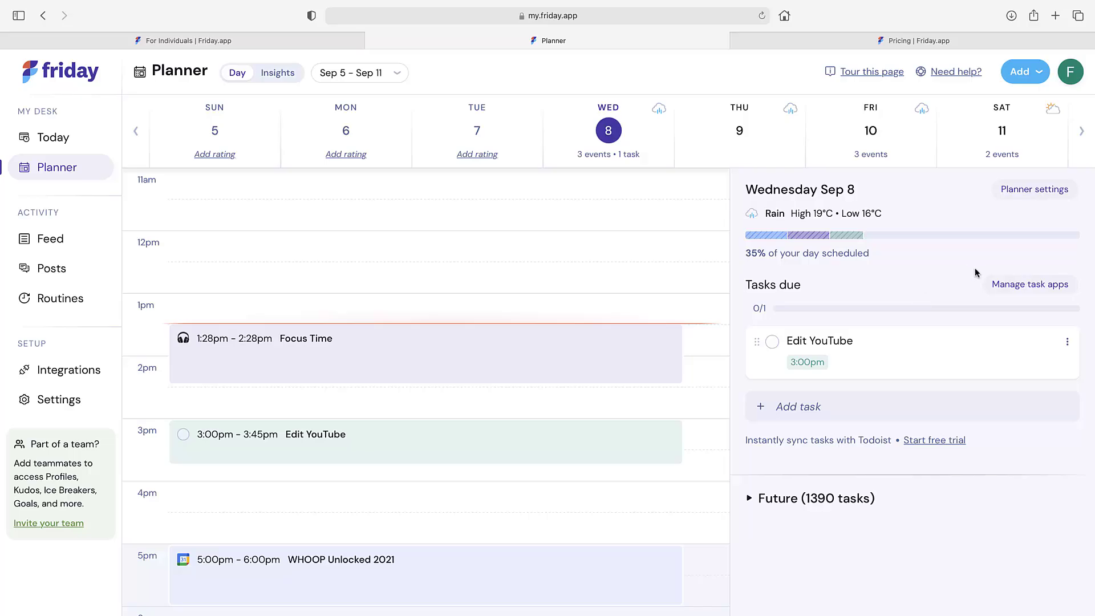
pyautogui.click(913, 40)
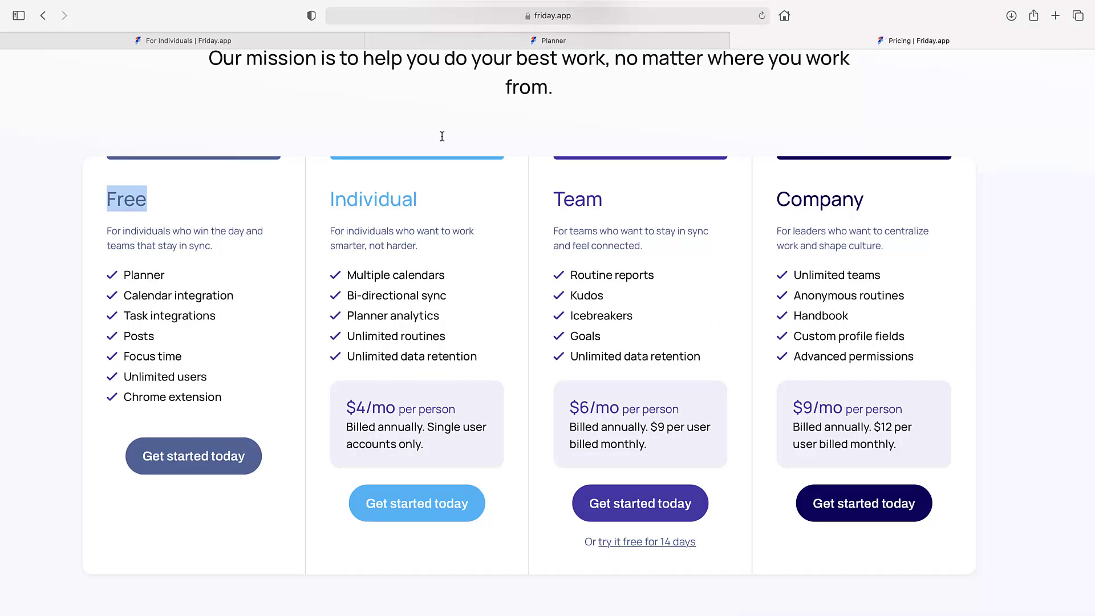
pyautogui.click(957, 197)
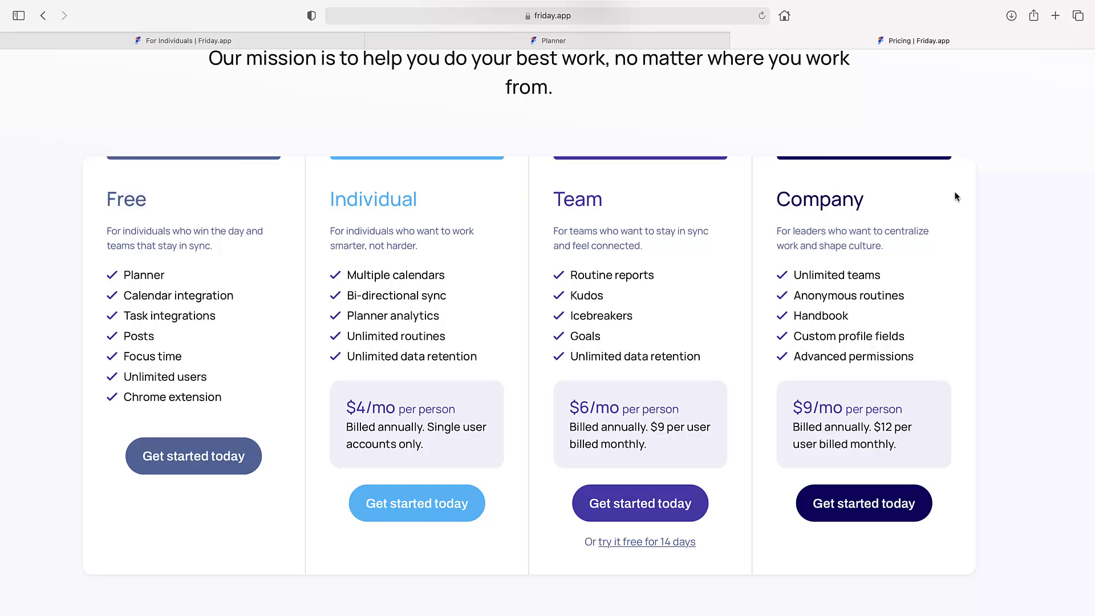